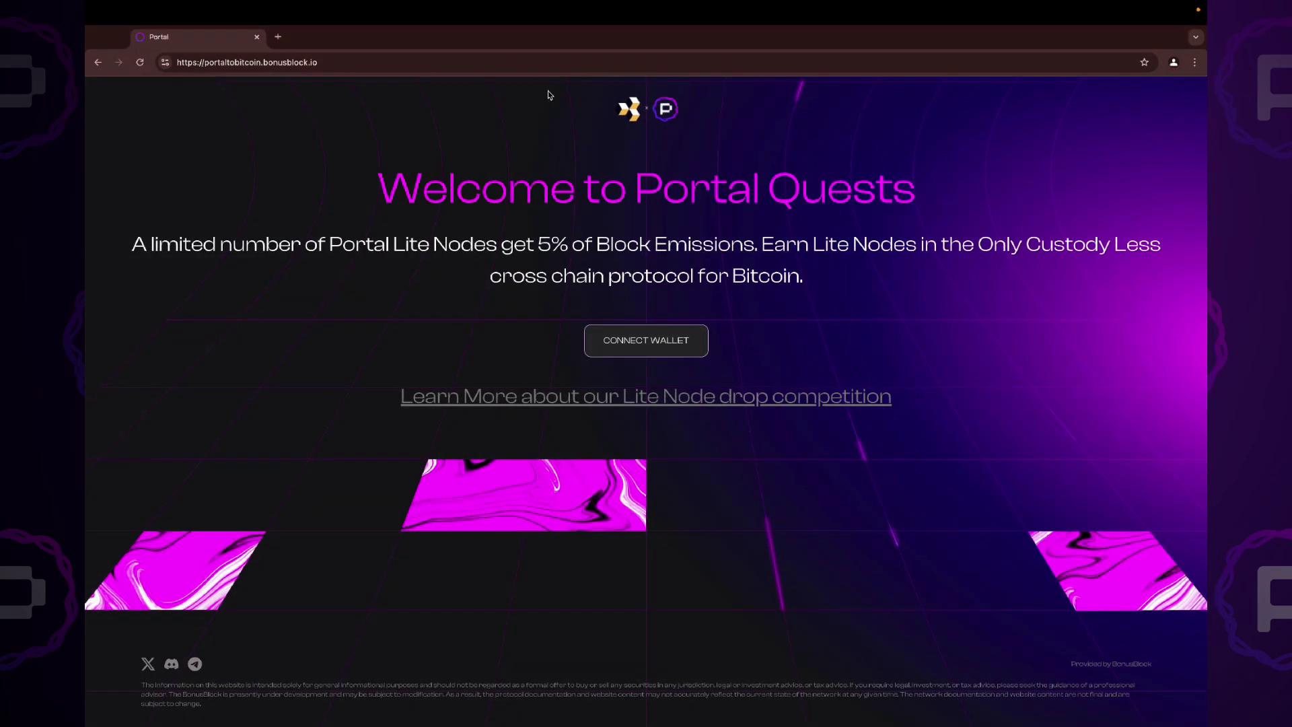
# - Go to the Chrome Web Store listing for the Portal DEX extension (rated 4.4, 100,000 users)
pyautogui.click(568, 62)
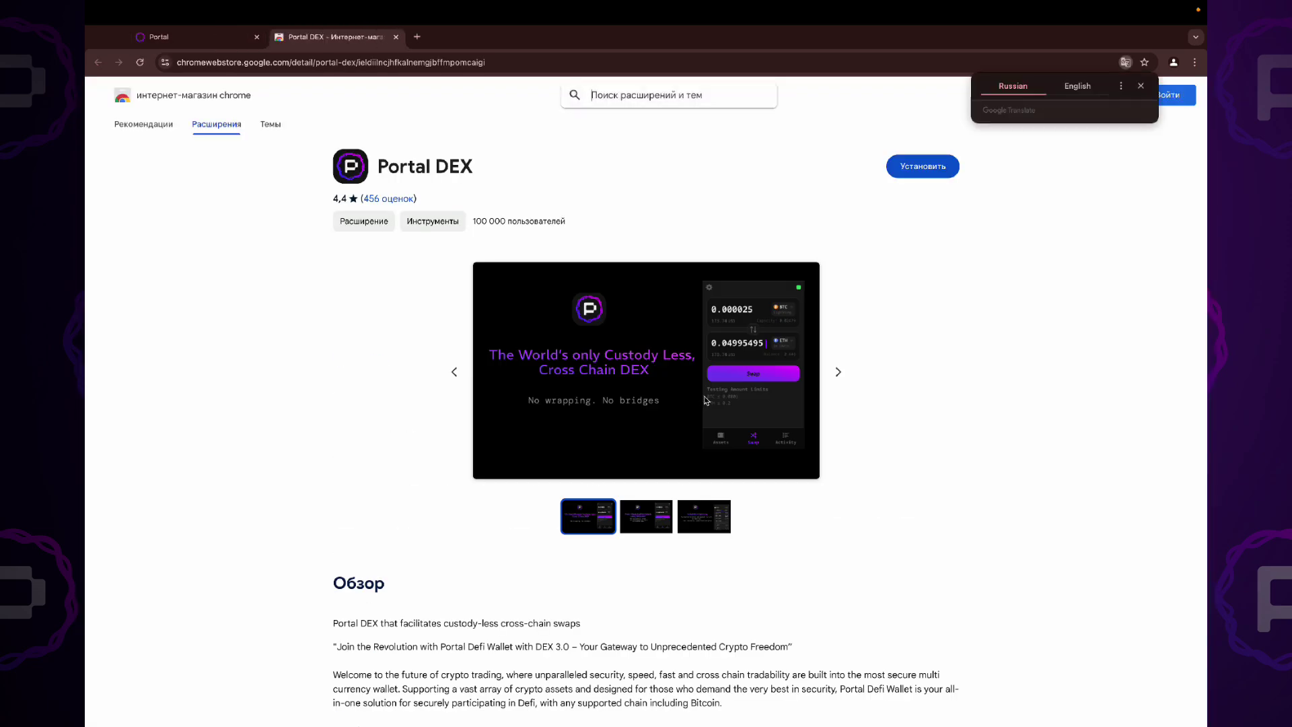
# - Install the Portal DEX extension, confirm its permissions, and pin it to the toolbar
pyautogui.click(944, 165)
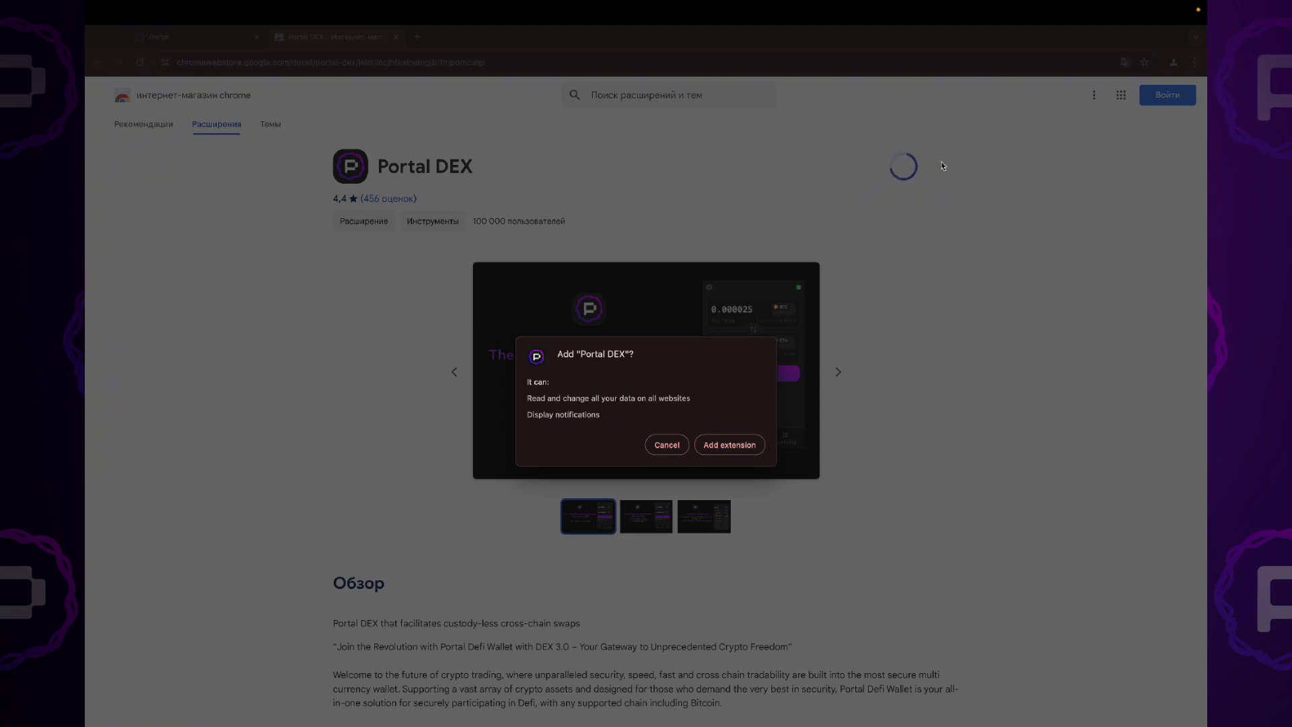
pyautogui.click(712, 448)
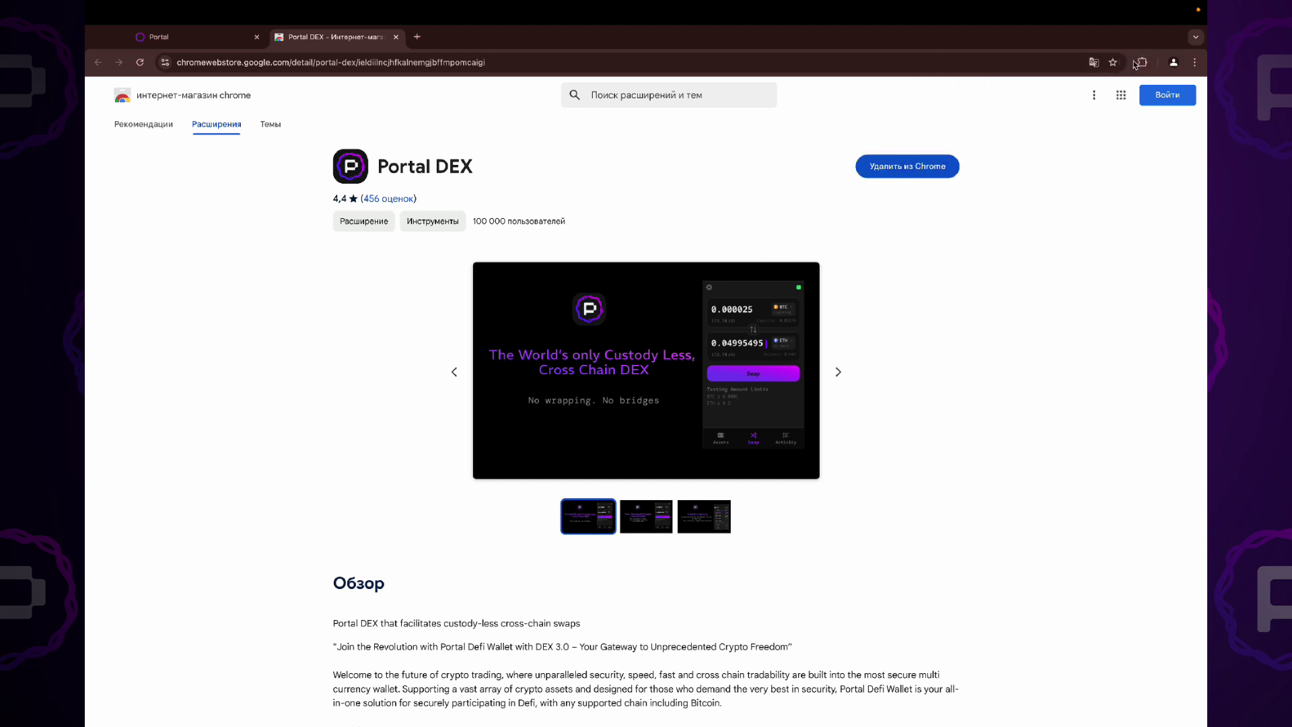
pyautogui.click(1140, 62)
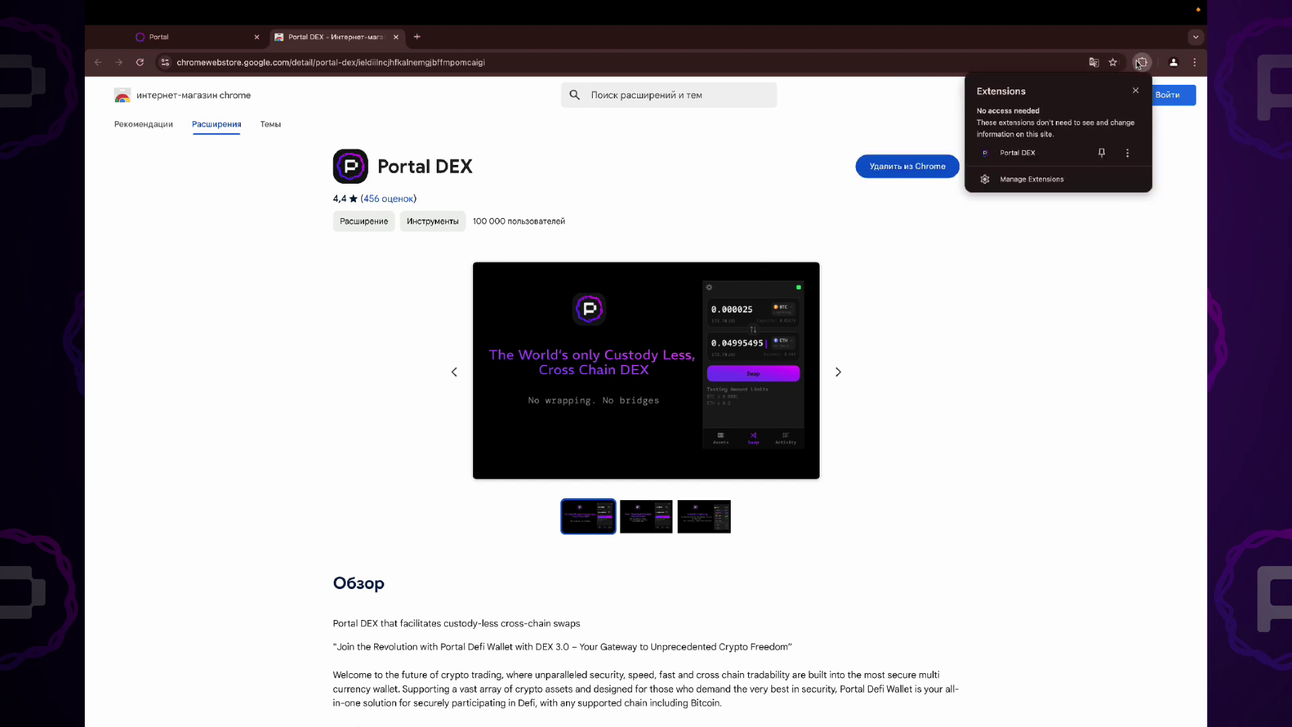
pyautogui.click(1101, 153)
# - Create a new Portal wallet, copy its recovery phrase, and acknowledge the Aurelia Testnet terms
pyautogui.click(1041, 153)
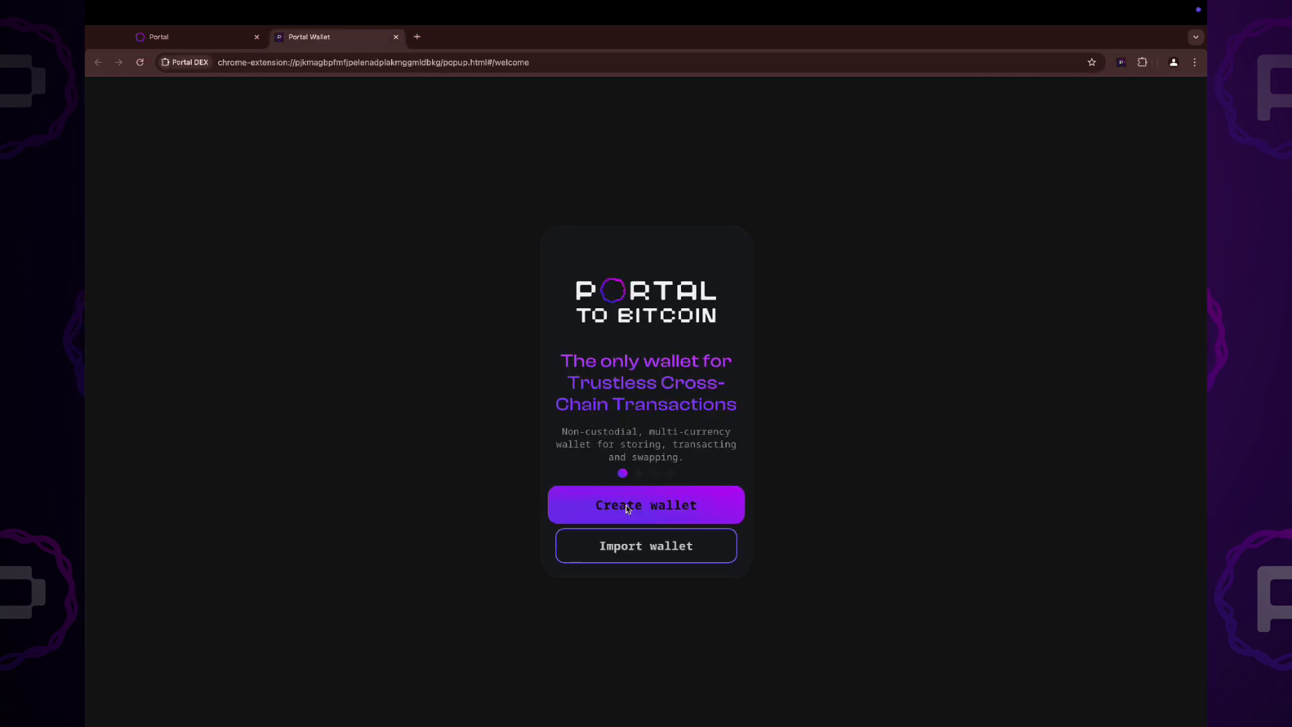
pyautogui.click(641, 503)
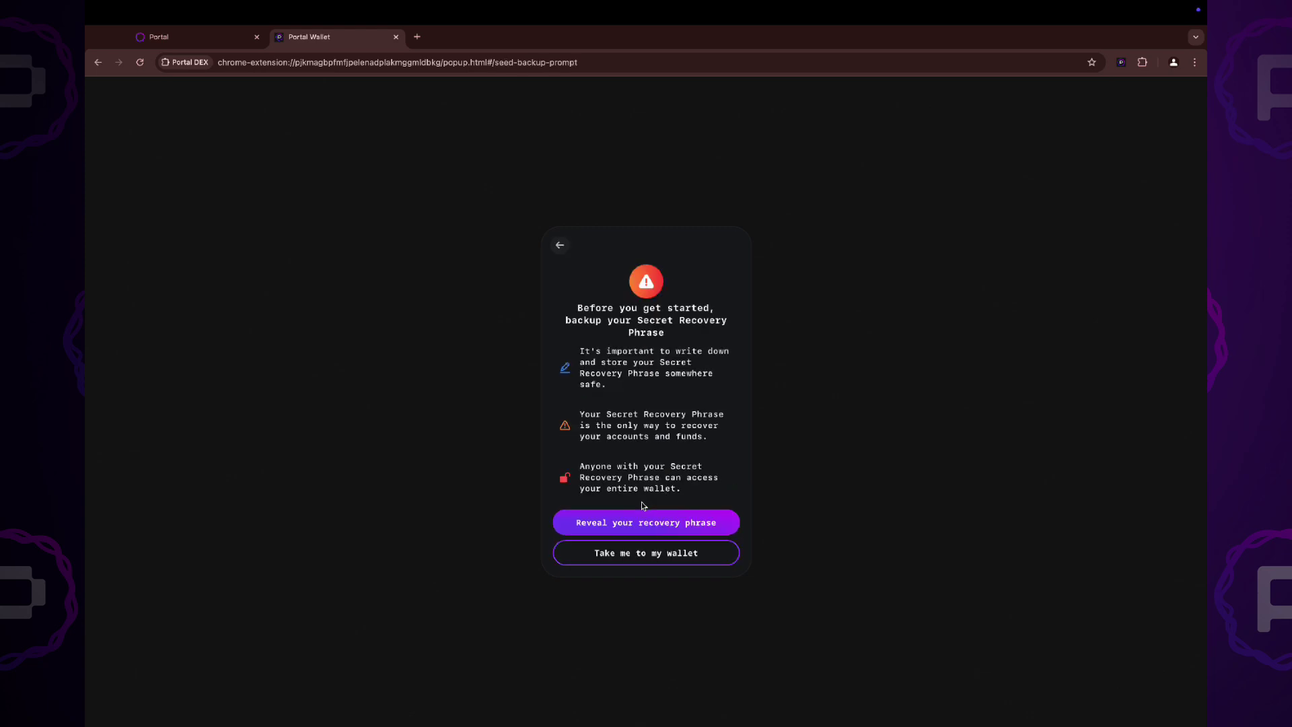
pyautogui.click(644, 522)
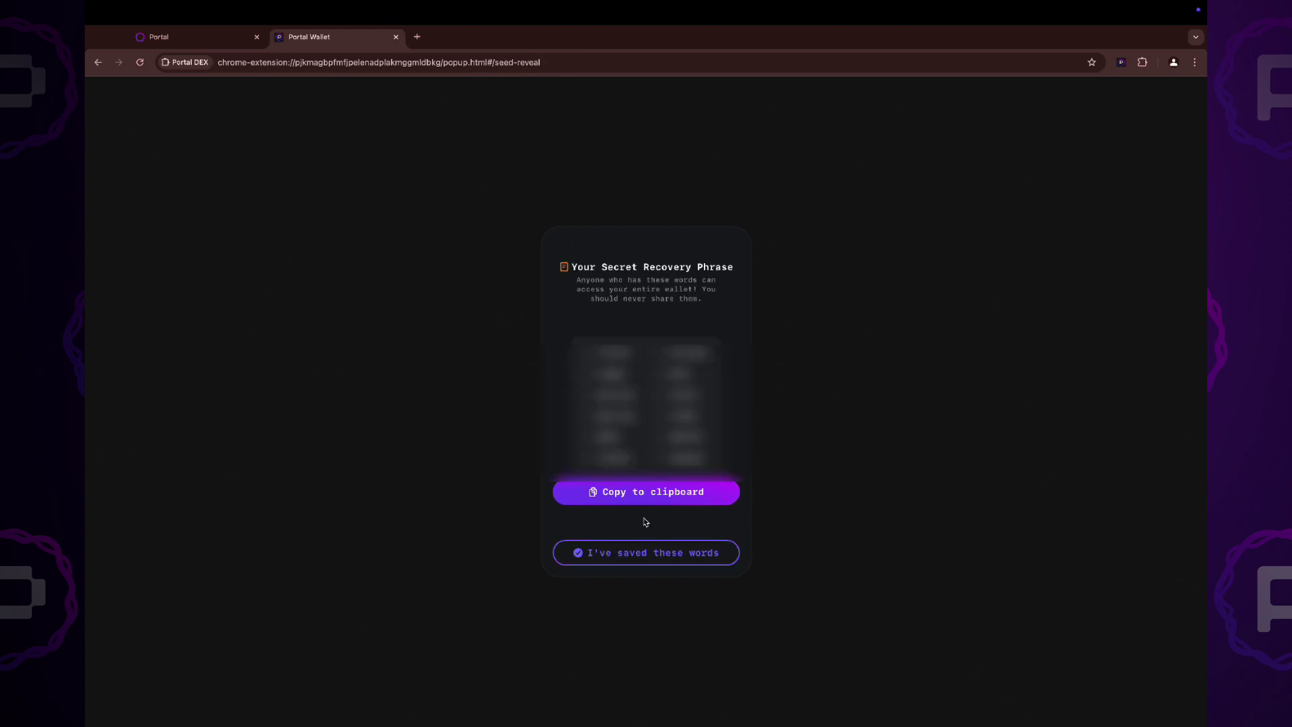
pyautogui.click(645, 496)
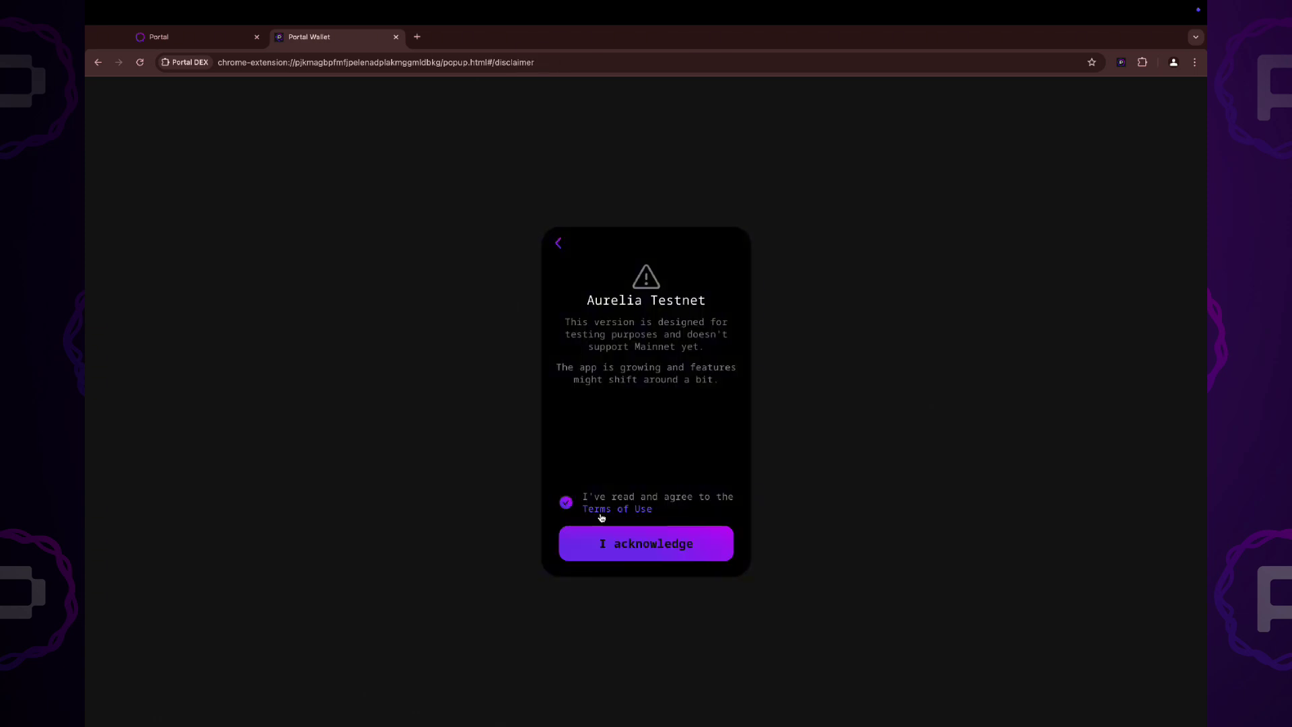
pyautogui.click(644, 547)
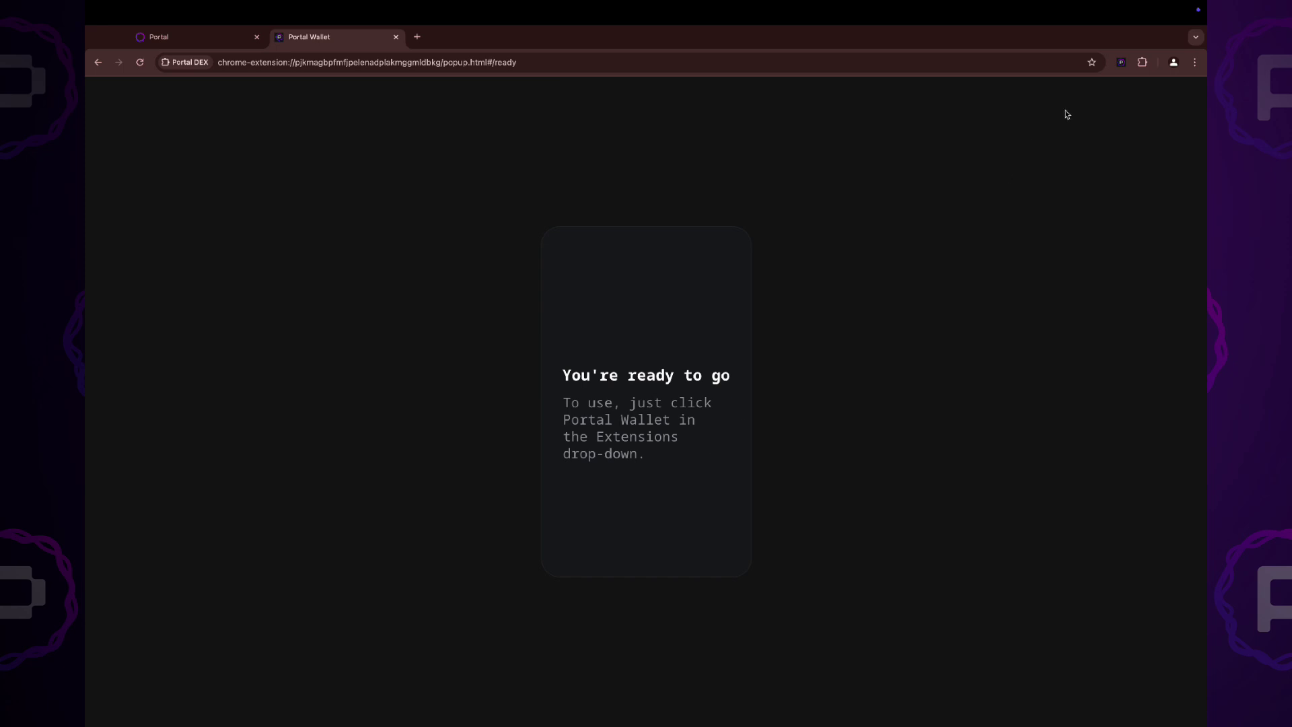
# - Turn on Use Side Panel in Portal Wallet settings, dismissing the Faucets notices
pyautogui.click(1120, 63)
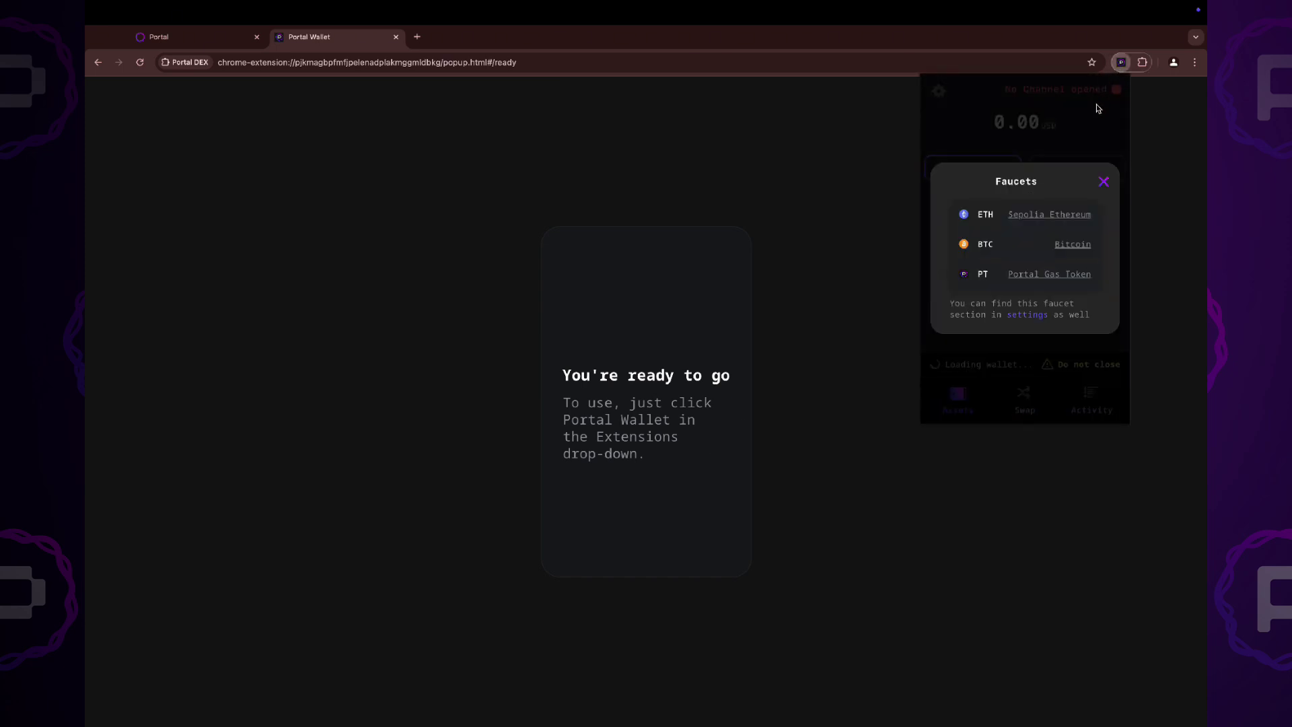
pyautogui.click(1103, 163)
pyautogui.click(940, 92)
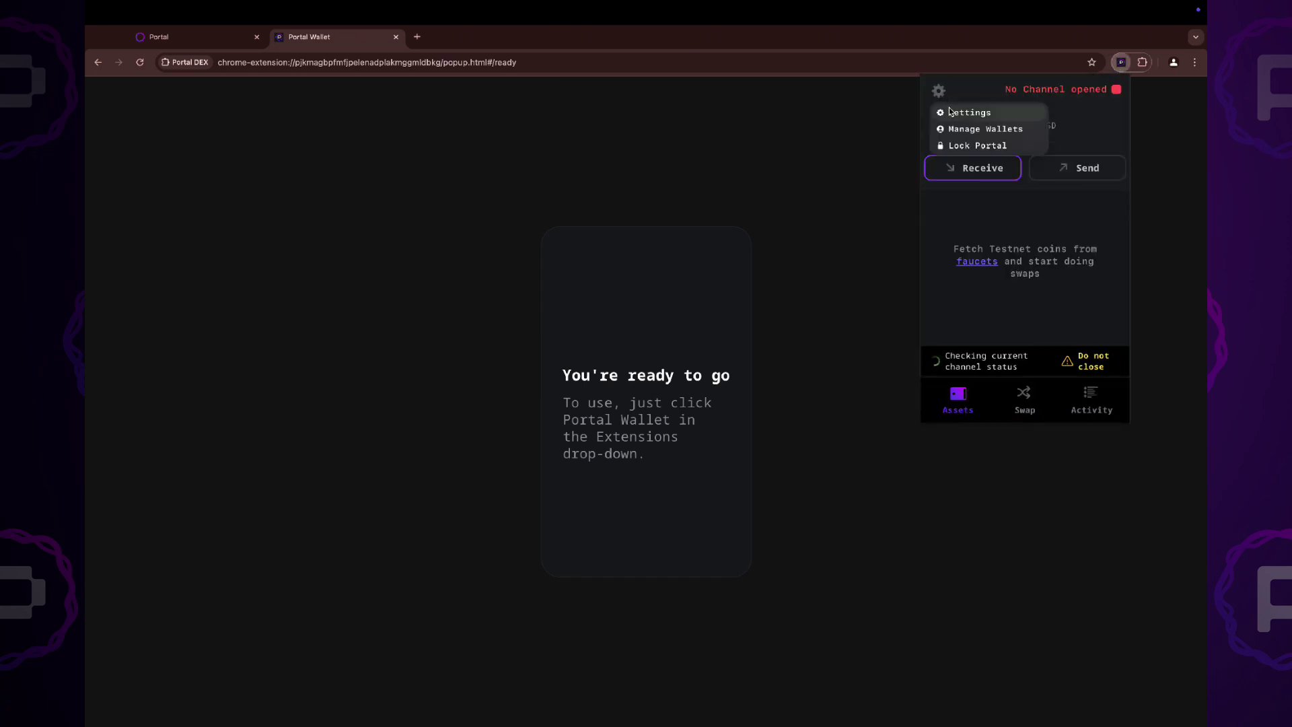
pyautogui.click(952, 111)
pyautogui.click(1097, 208)
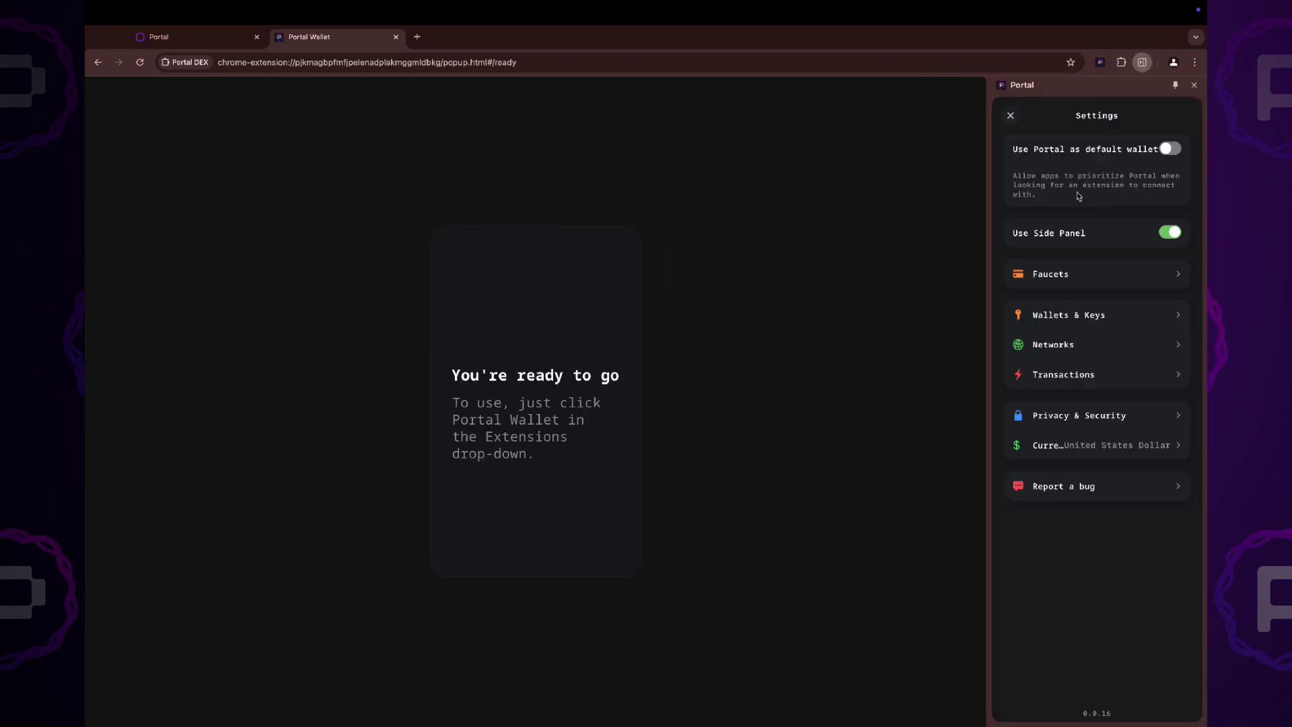
pyautogui.click(1012, 117)
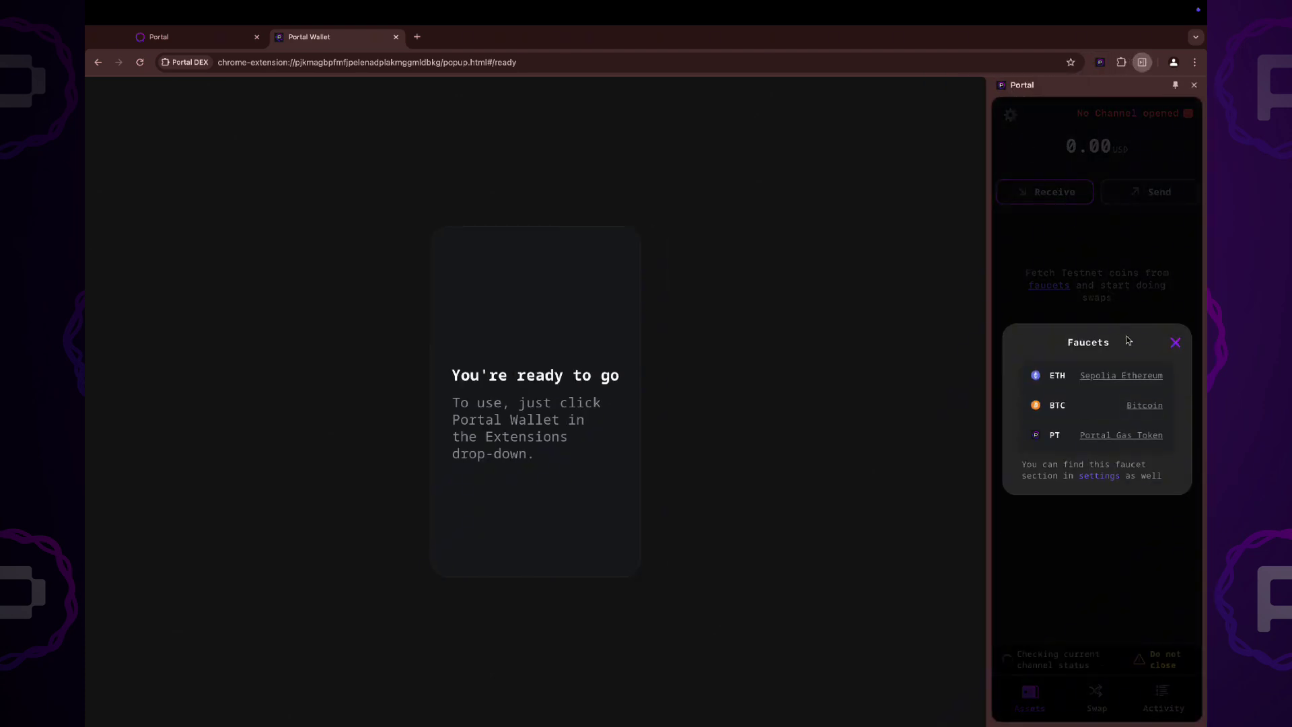
pyautogui.click(1175, 343)
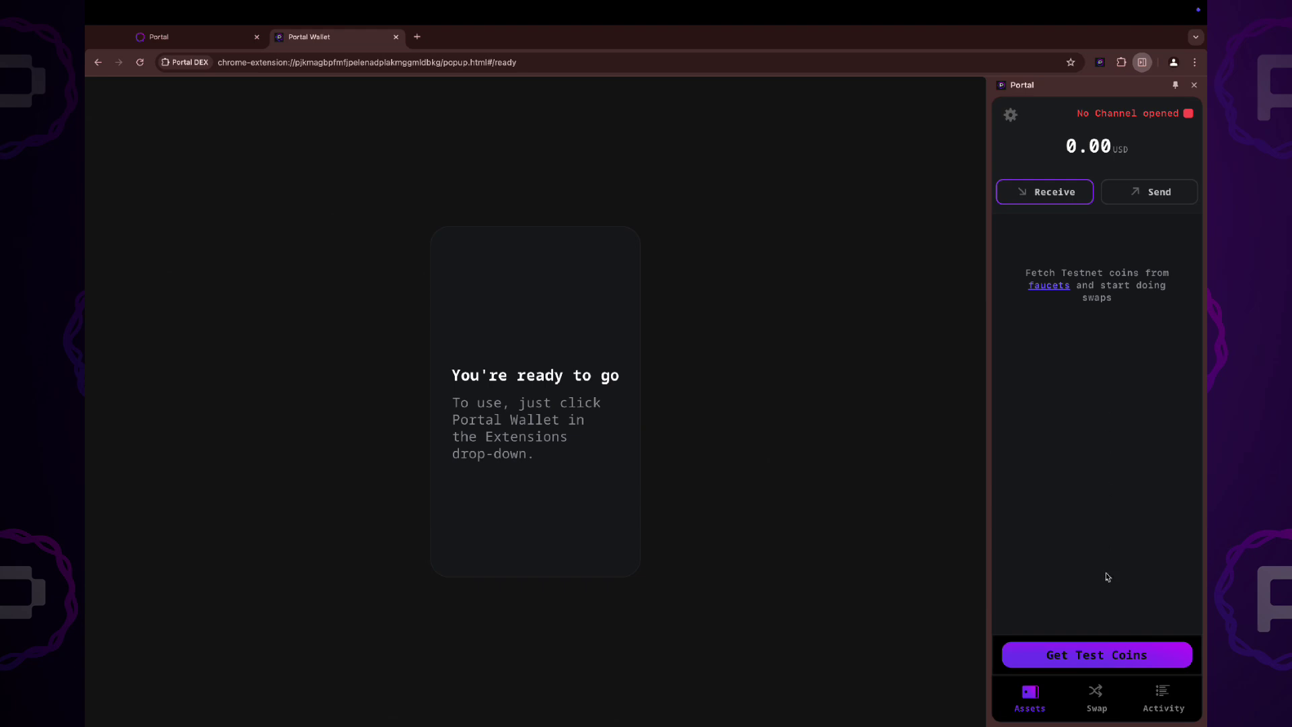
# - Get test coins and open a Lightning channel, leaving 0.001292 BTC and 0.3 ETH
pyautogui.click(1111, 650)
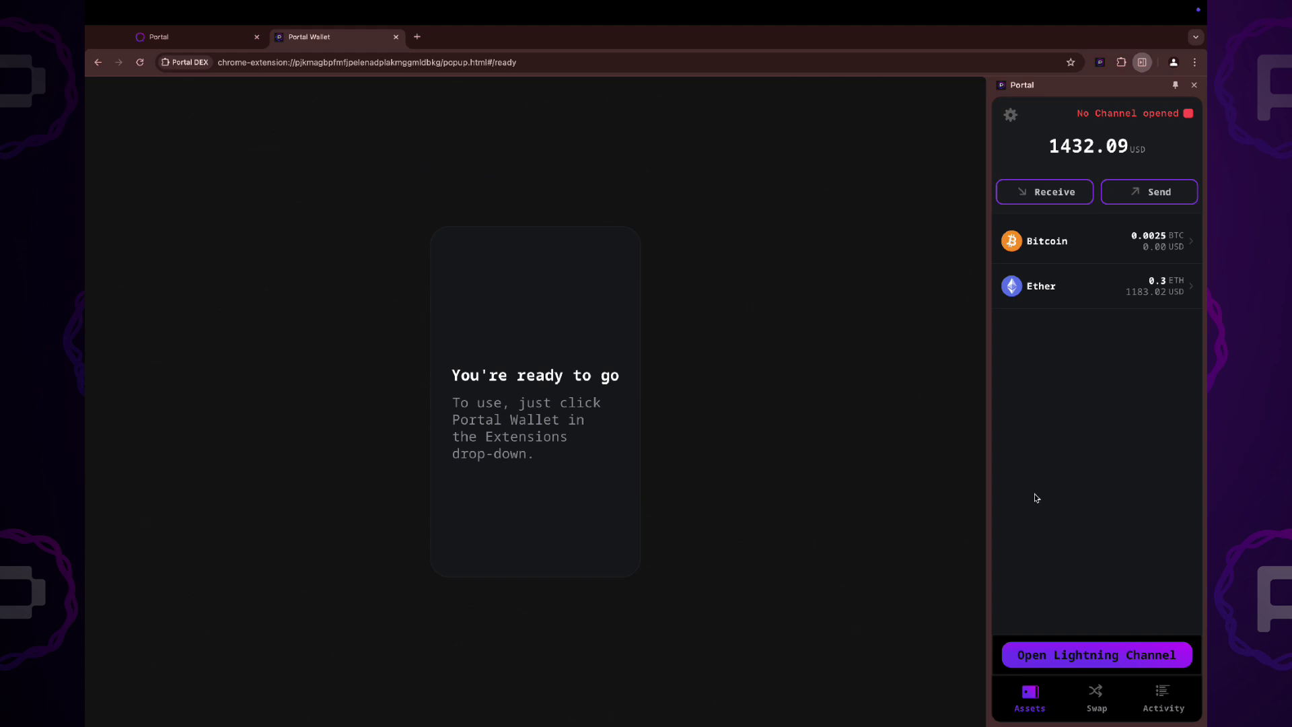
pyautogui.click(1109, 654)
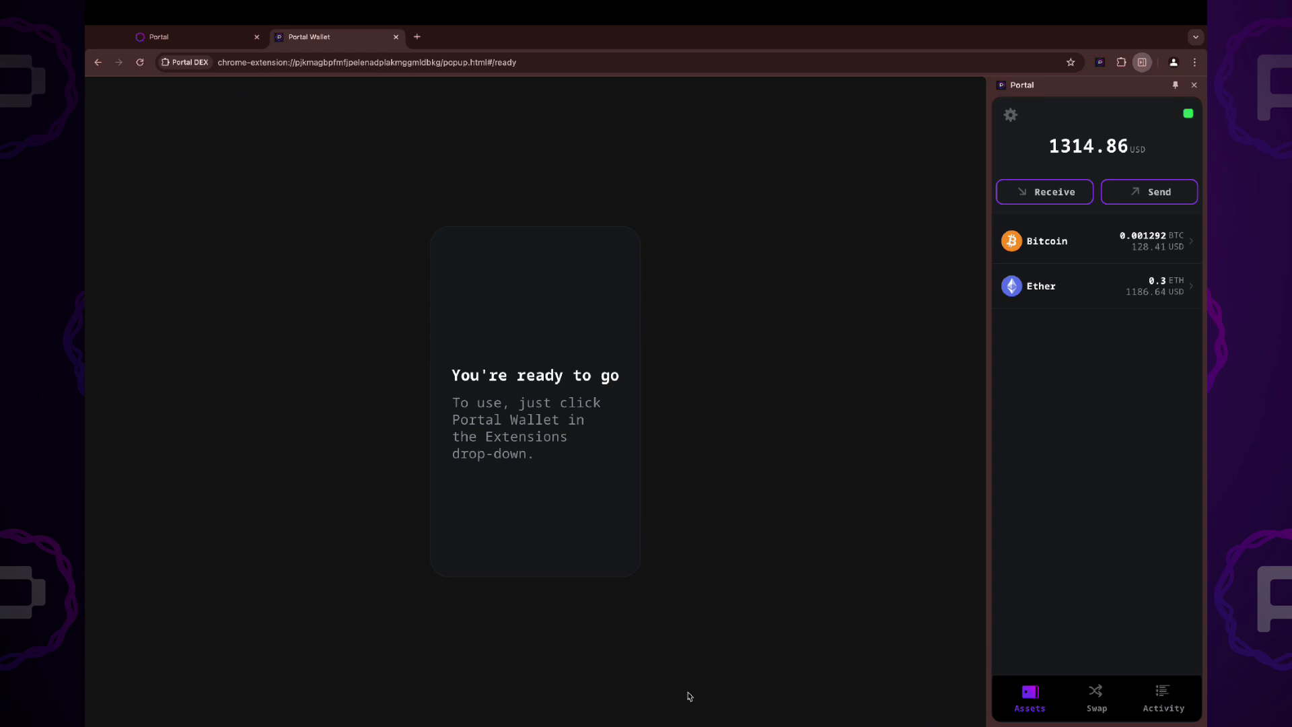
# - Visit the Bitcoin test faucet from the wallet's Settings > Faucets list
pyautogui.click(1010, 113)
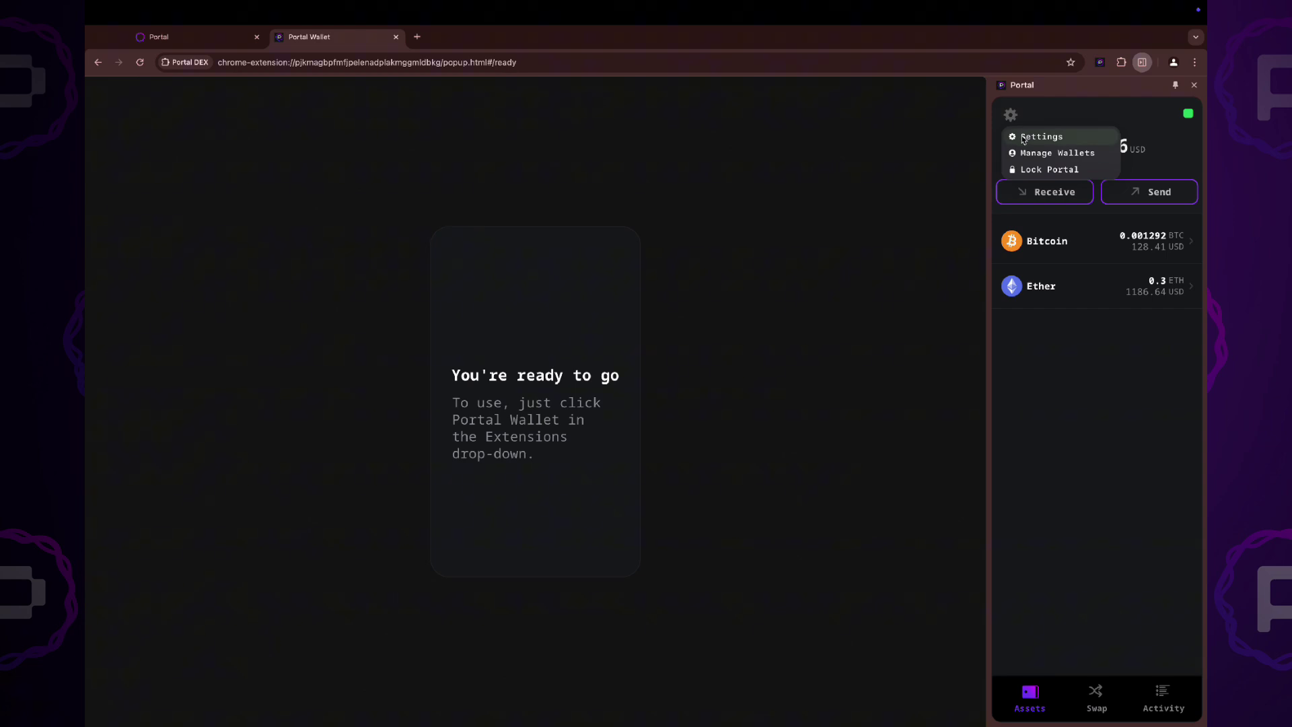
pyautogui.click(1023, 135)
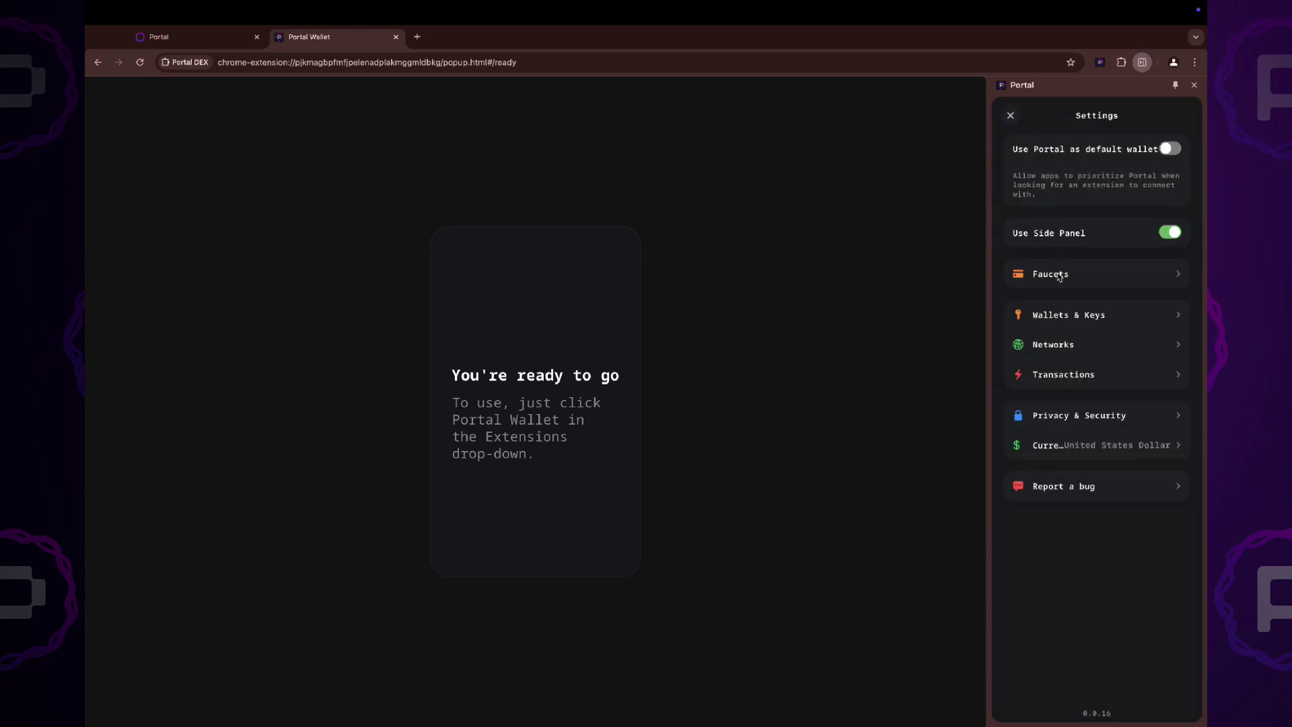
pyautogui.click(1059, 276)
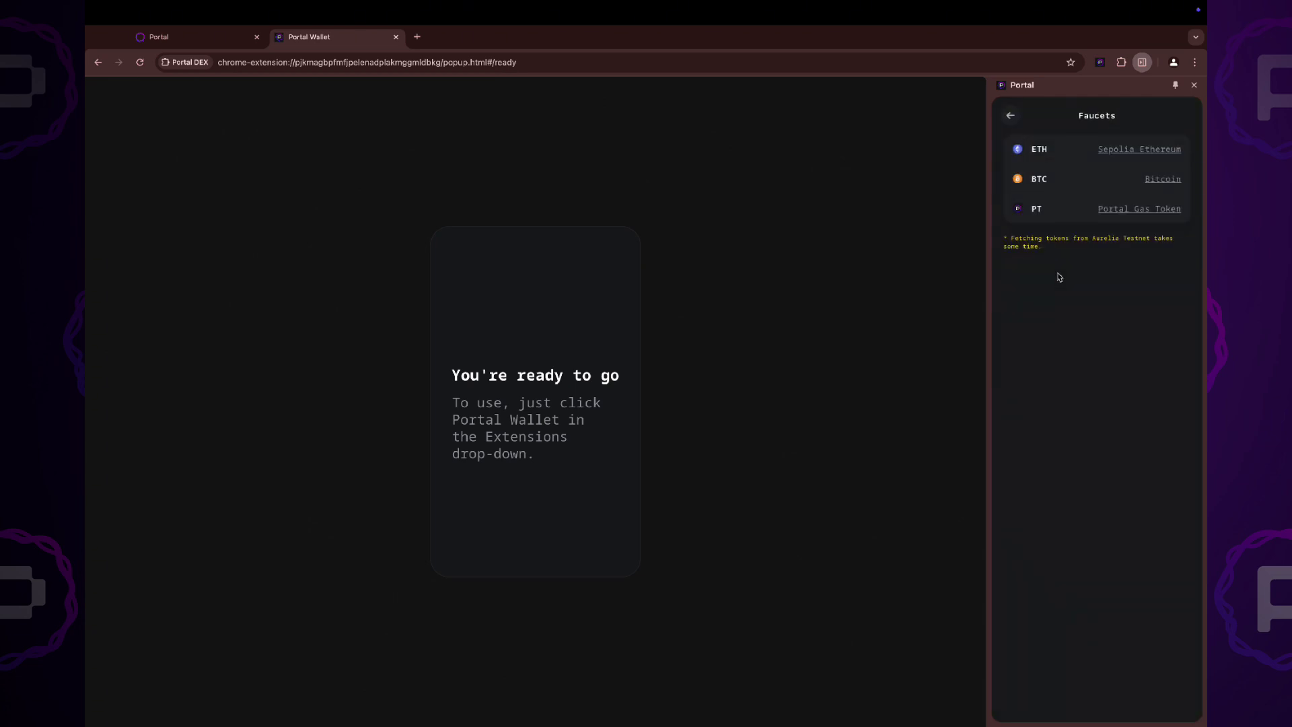
pyautogui.click(1152, 183)
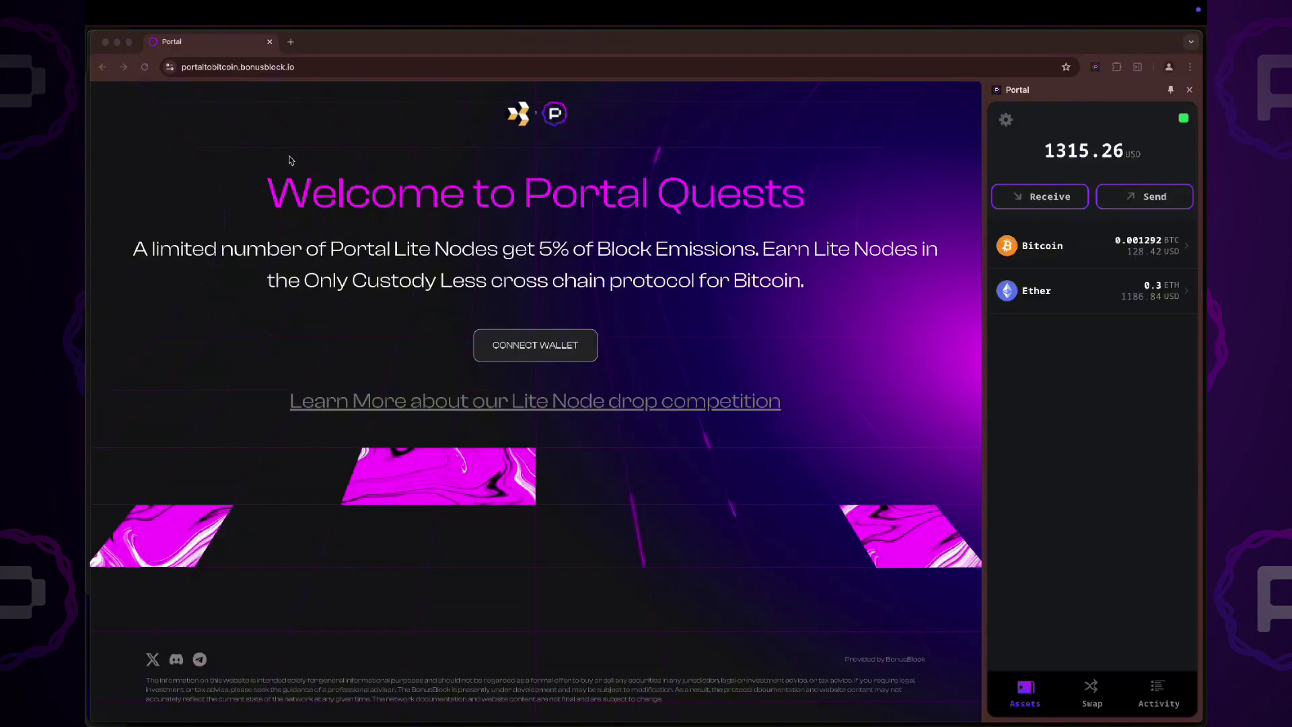
# - Reload Portal Quests, connect and approve the Portal wallet, sign the login message, then scroll the terms
pyautogui.click(146, 68)
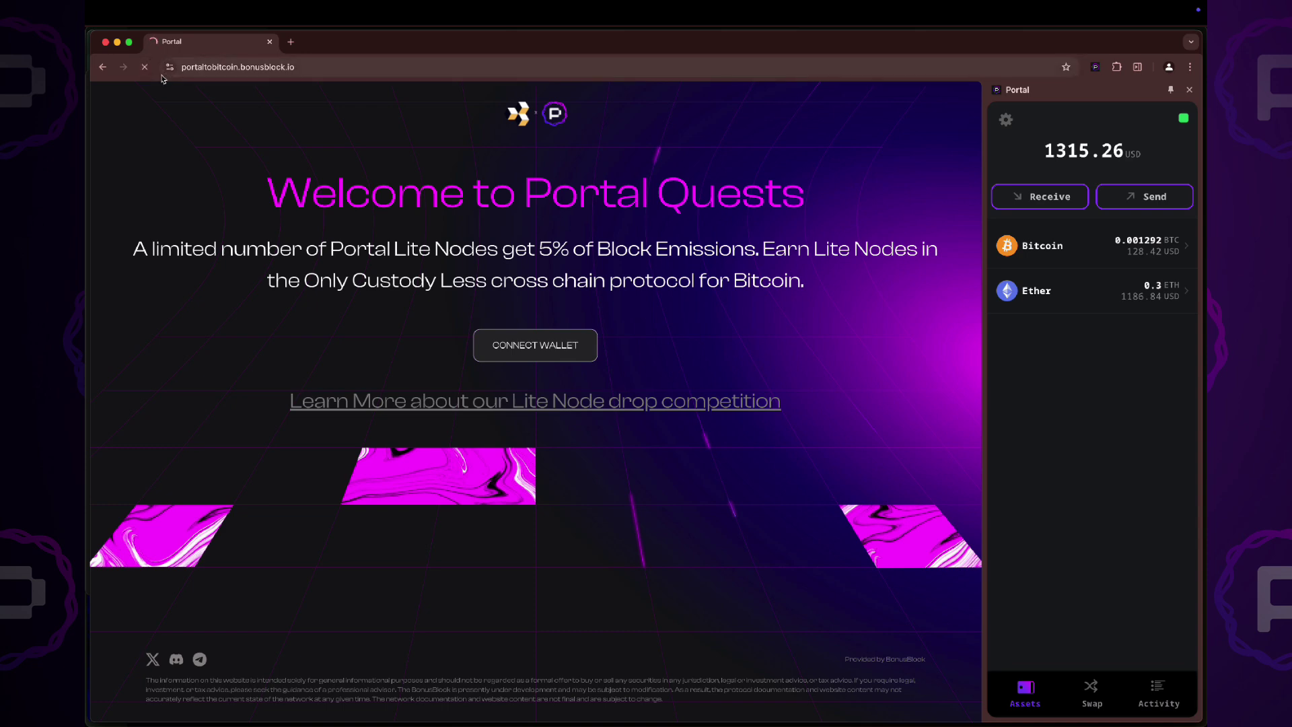
pyautogui.click(528, 345)
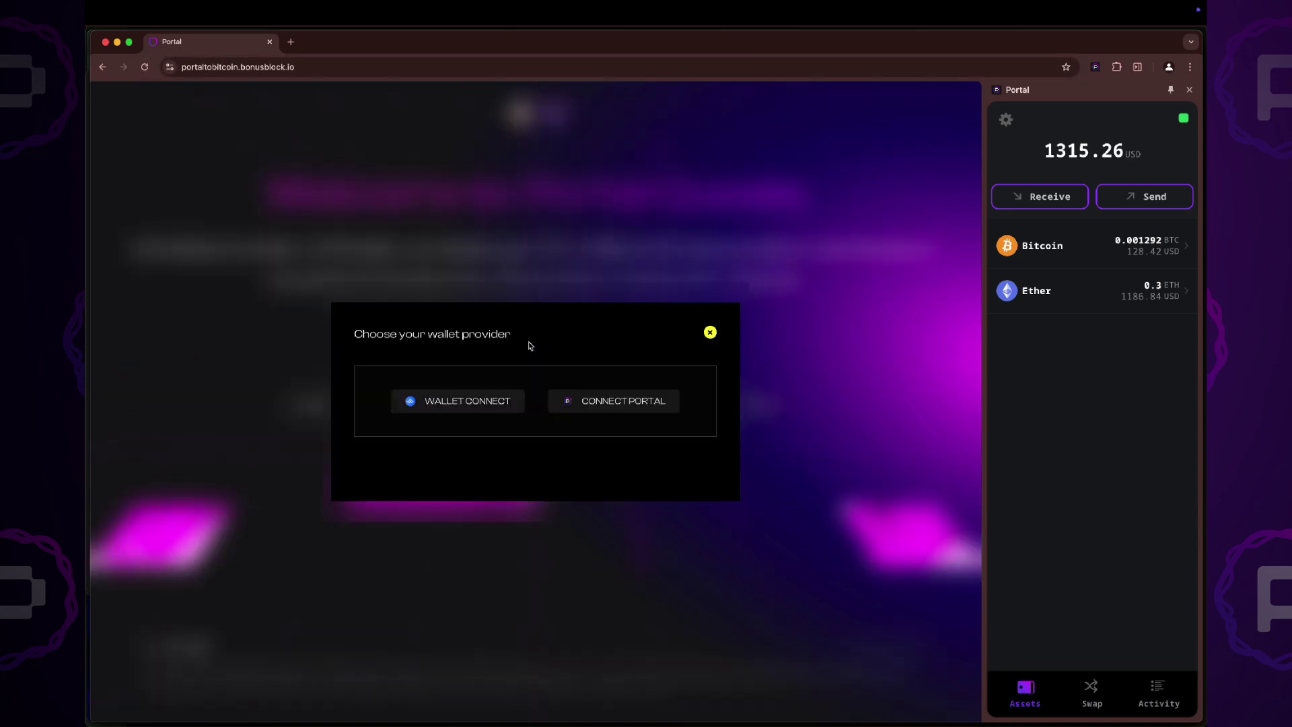
pyautogui.click(589, 401)
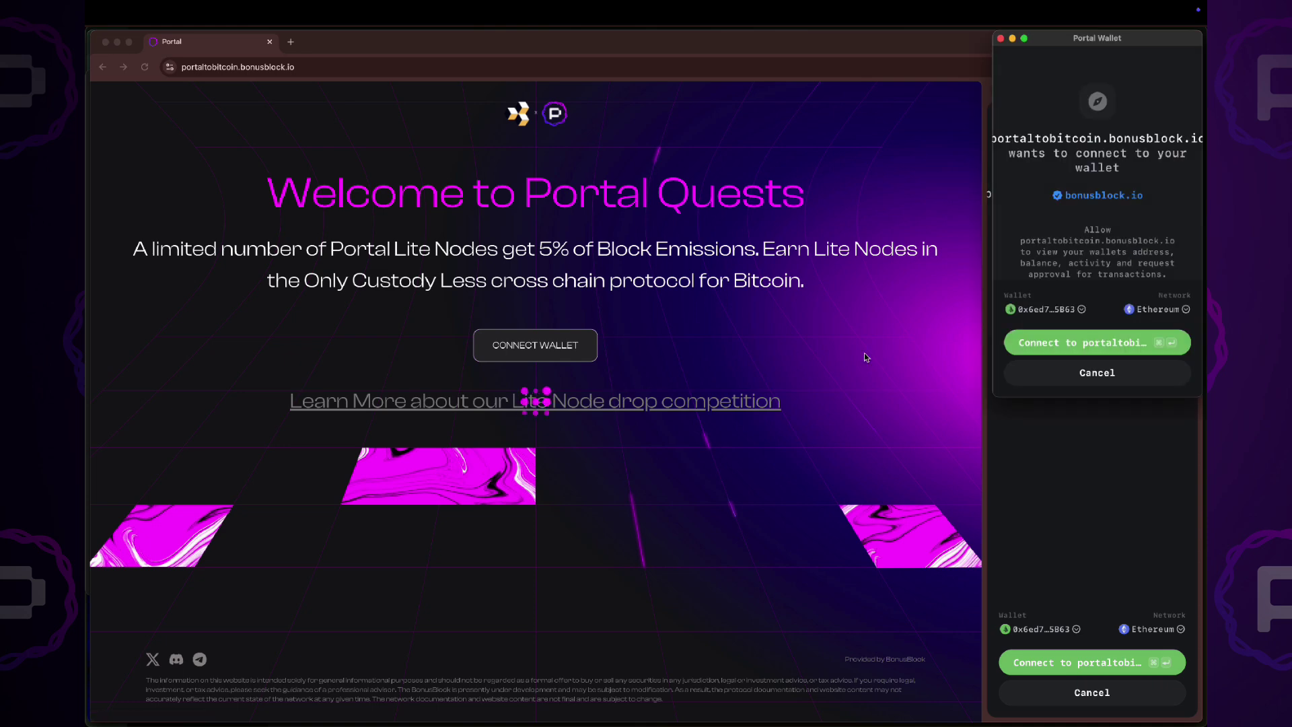
pyautogui.click(1037, 341)
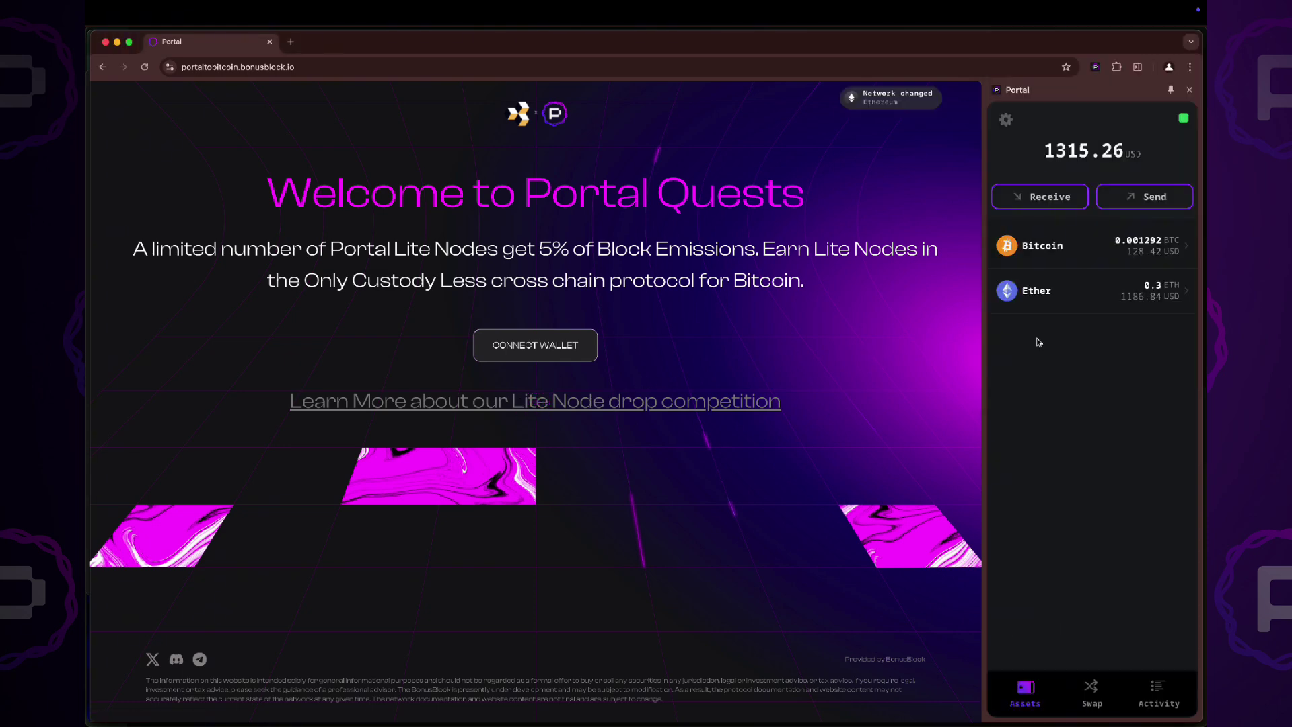
pyautogui.click(1135, 376)
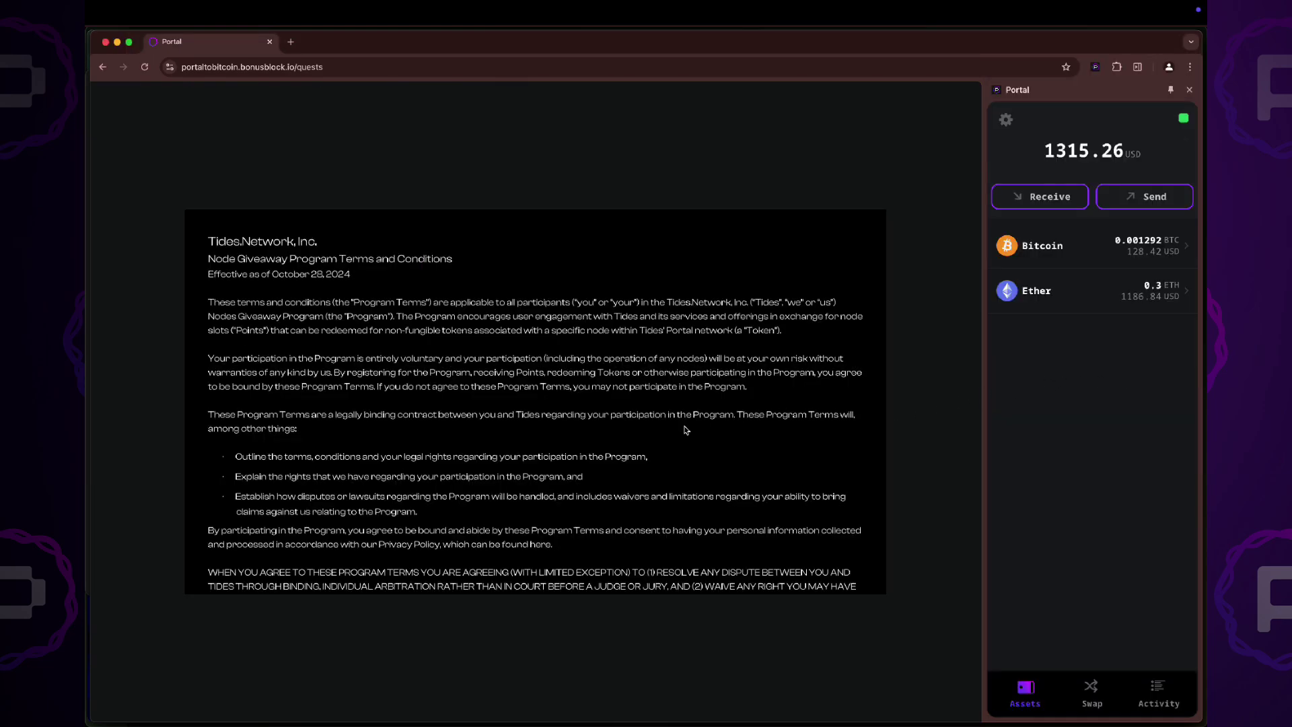
pyautogui.scroll(-5, 685, 429)
pyautogui.scroll(-15, 685, 429)
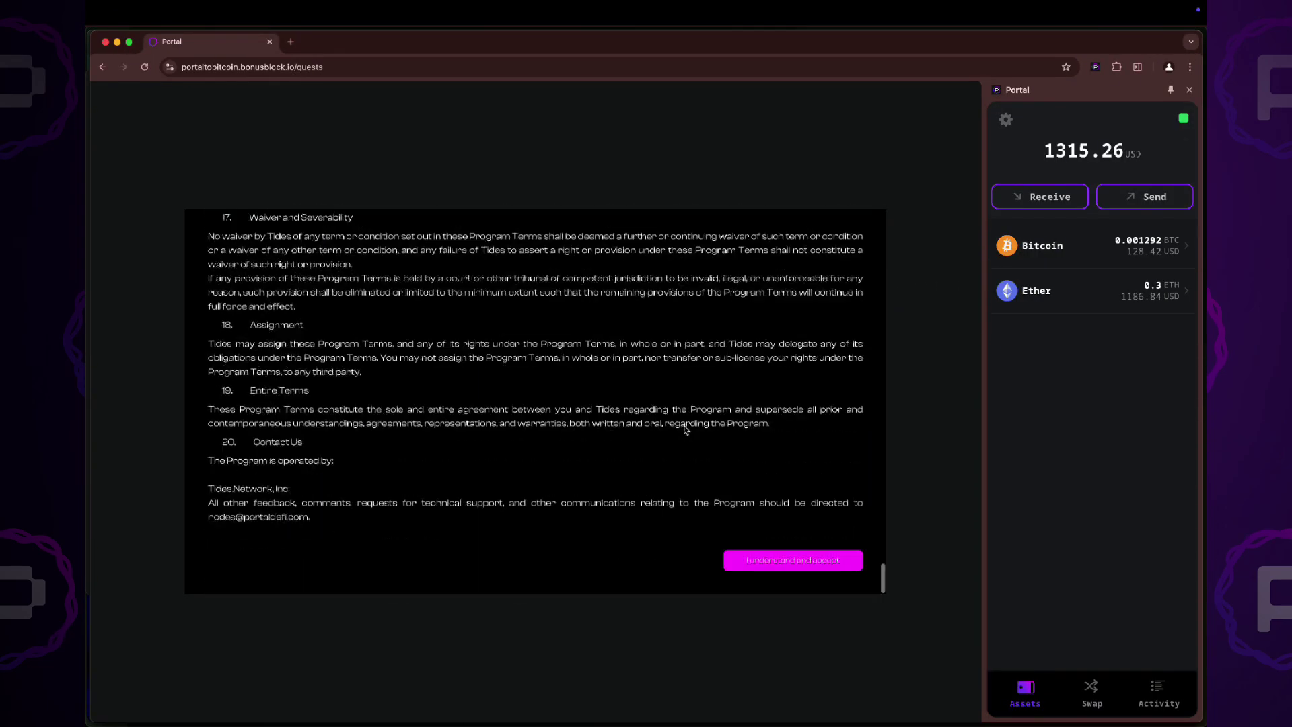
# - Accept the program terms, close the wallet side panel, and view then close the profile
pyautogui.click(762, 559)
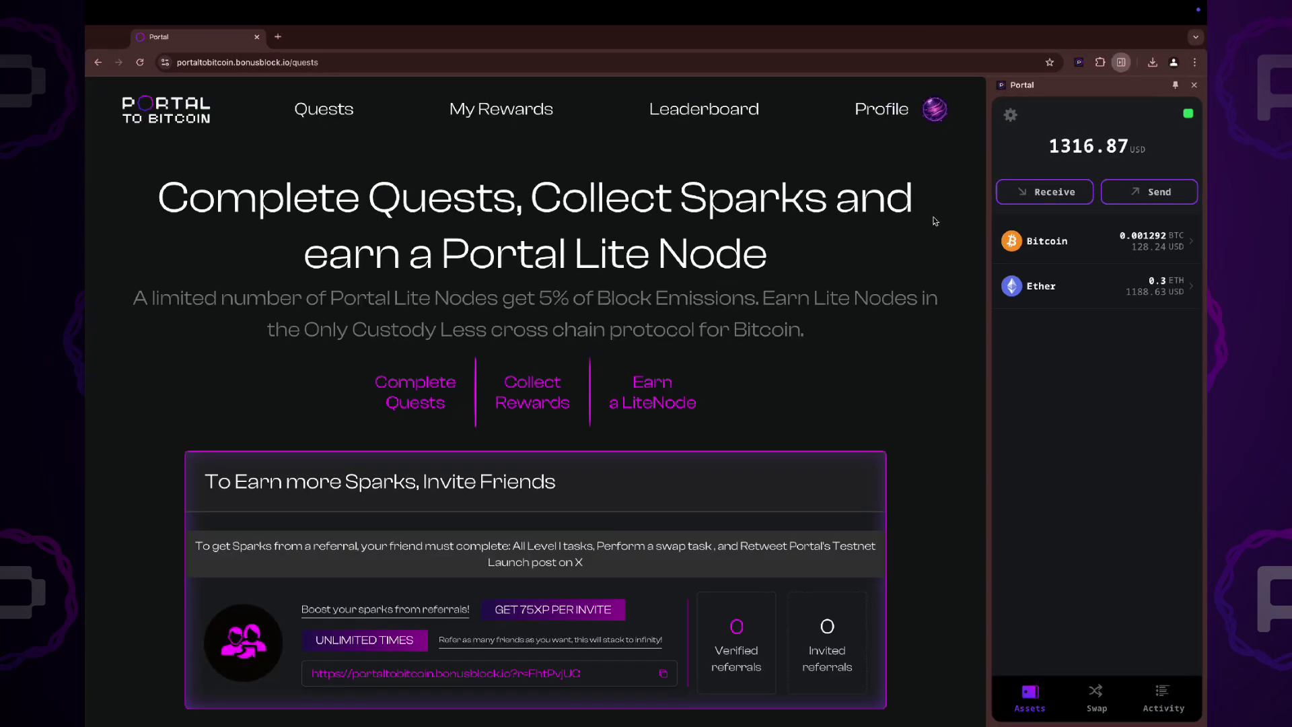
pyautogui.click(1079, 62)
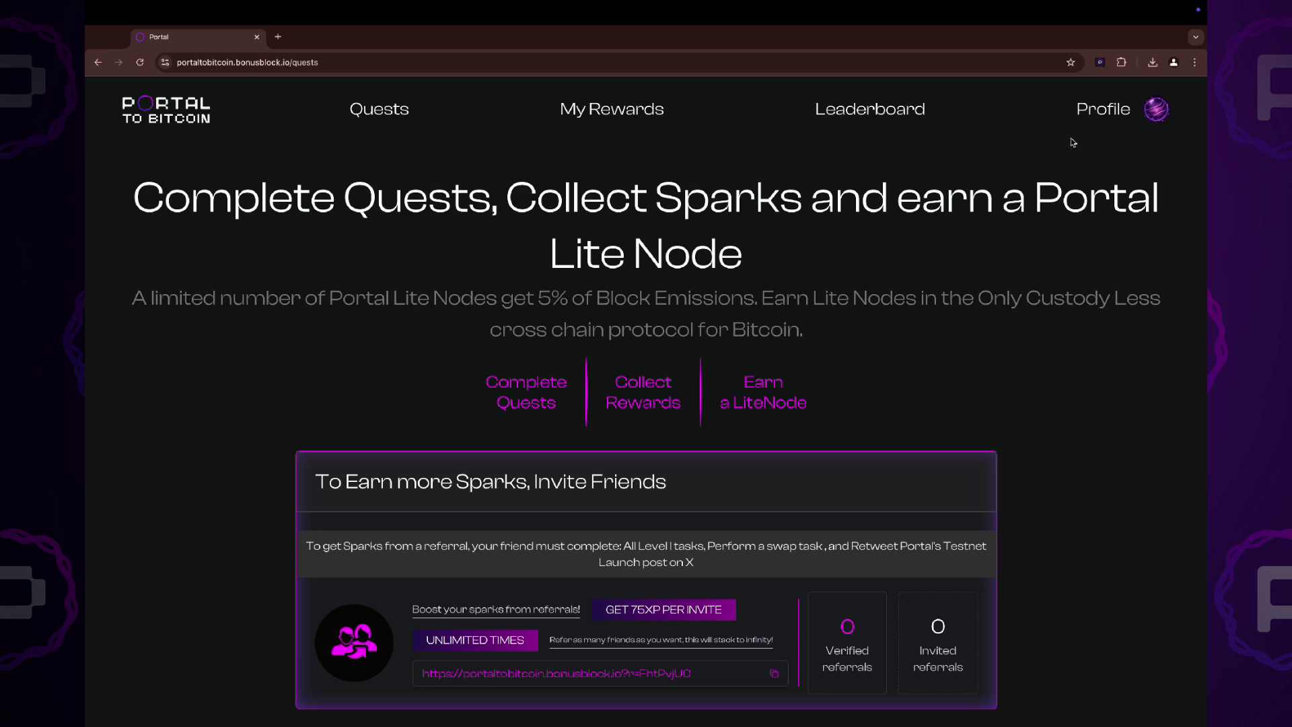
pyautogui.click(1104, 113)
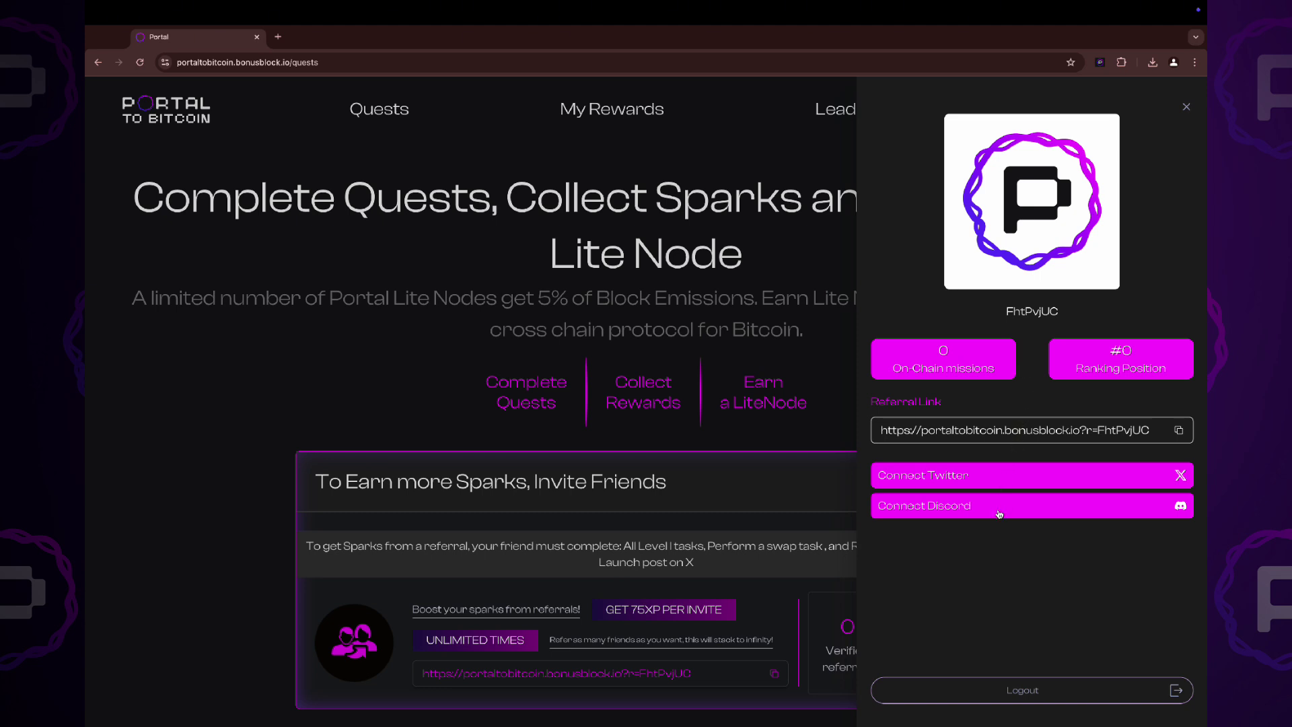
pyautogui.click(819, 164)
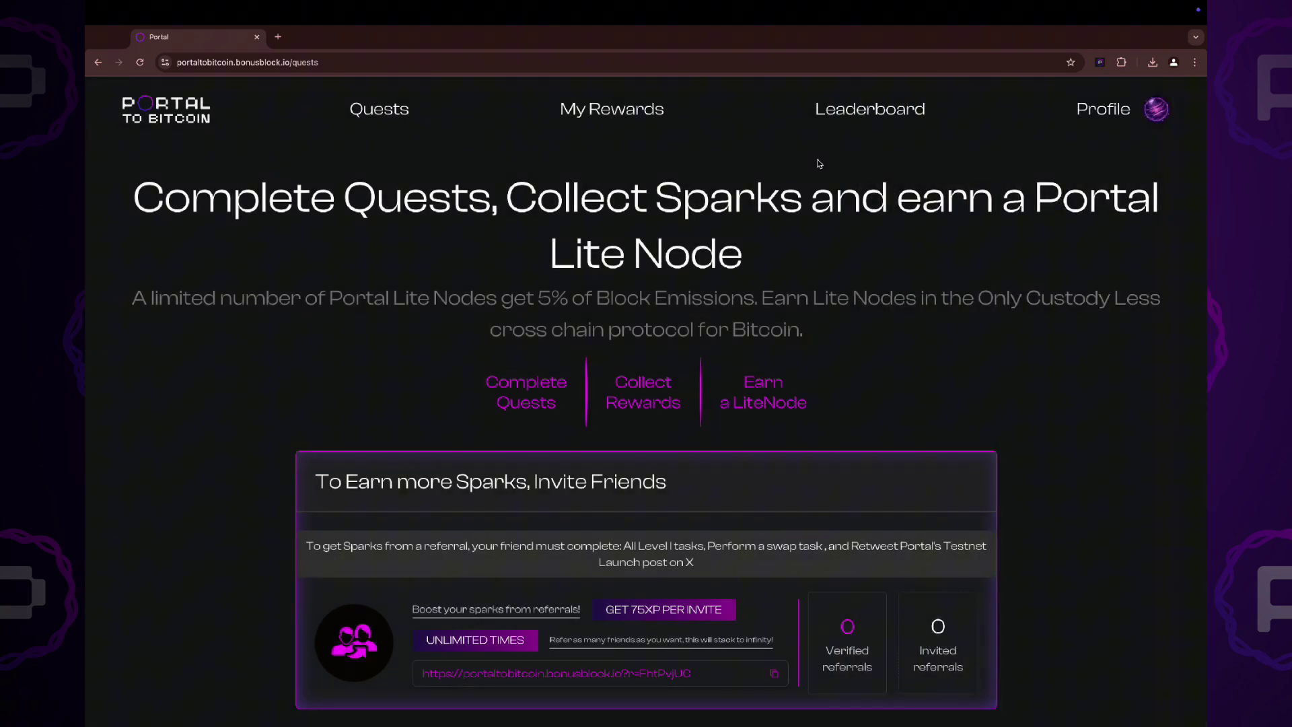
pyautogui.click(853, 119)
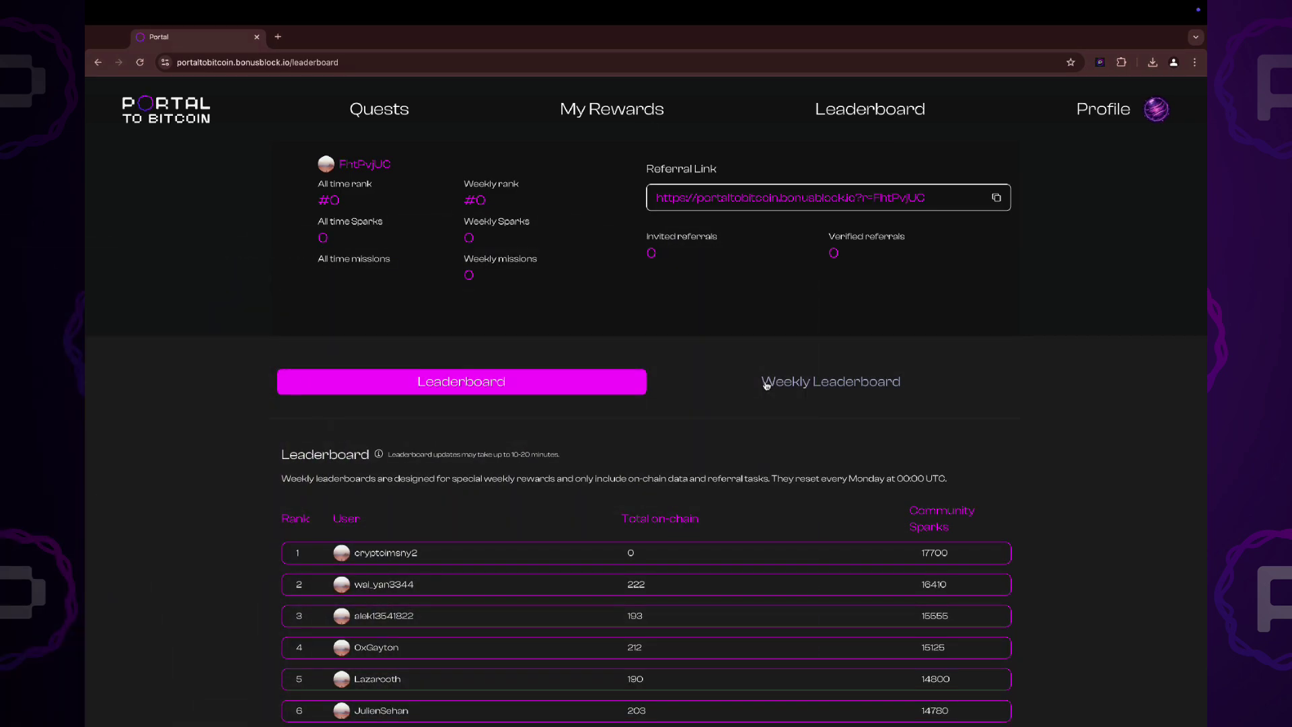
pyautogui.click(610, 121)
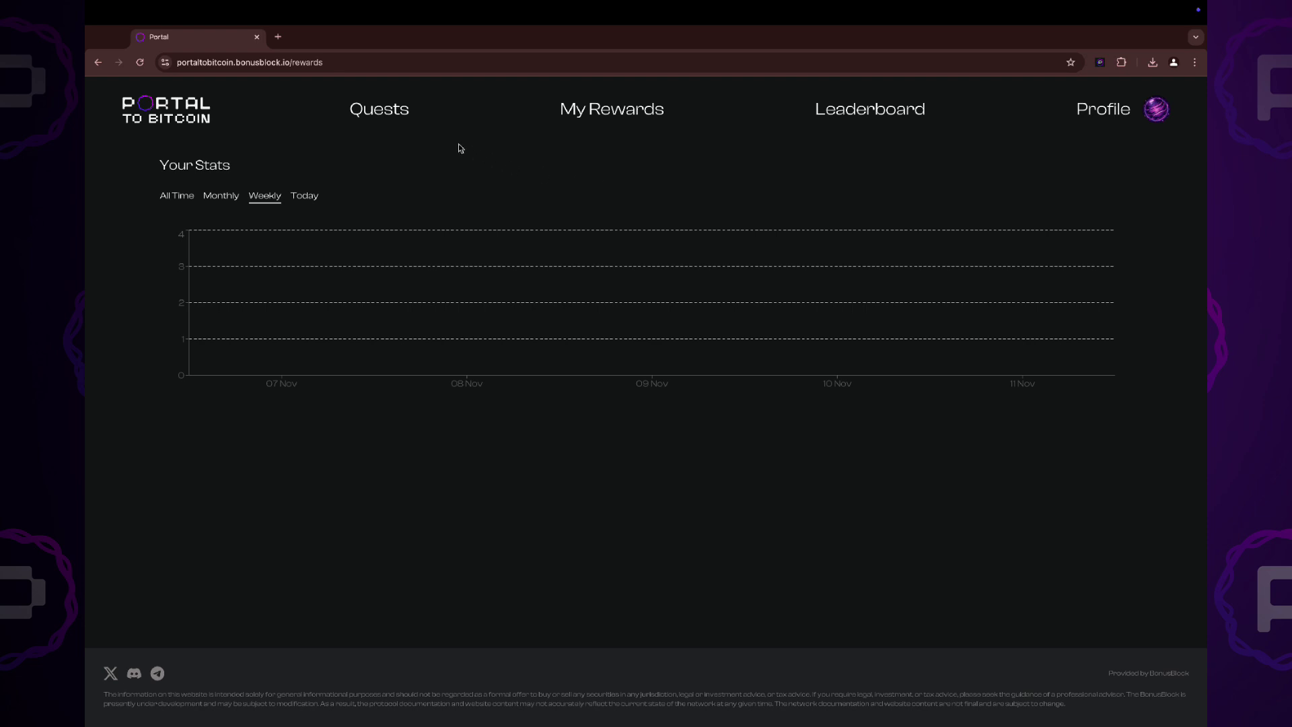
pyautogui.click(405, 116)
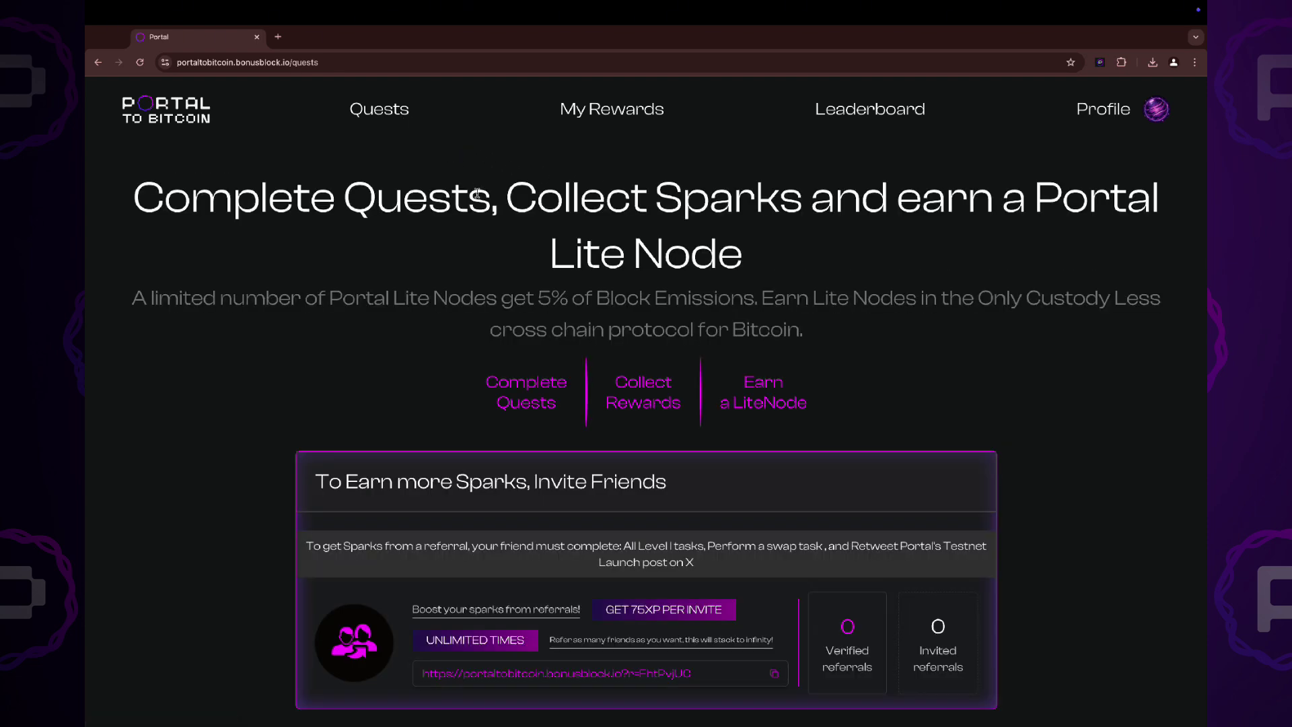
# - Scroll down the Quests page and expand Level 2 to show its seven quests
pyautogui.scroll(-3, 509, 359)
pyautogui.scroll(-5, 510, 359)
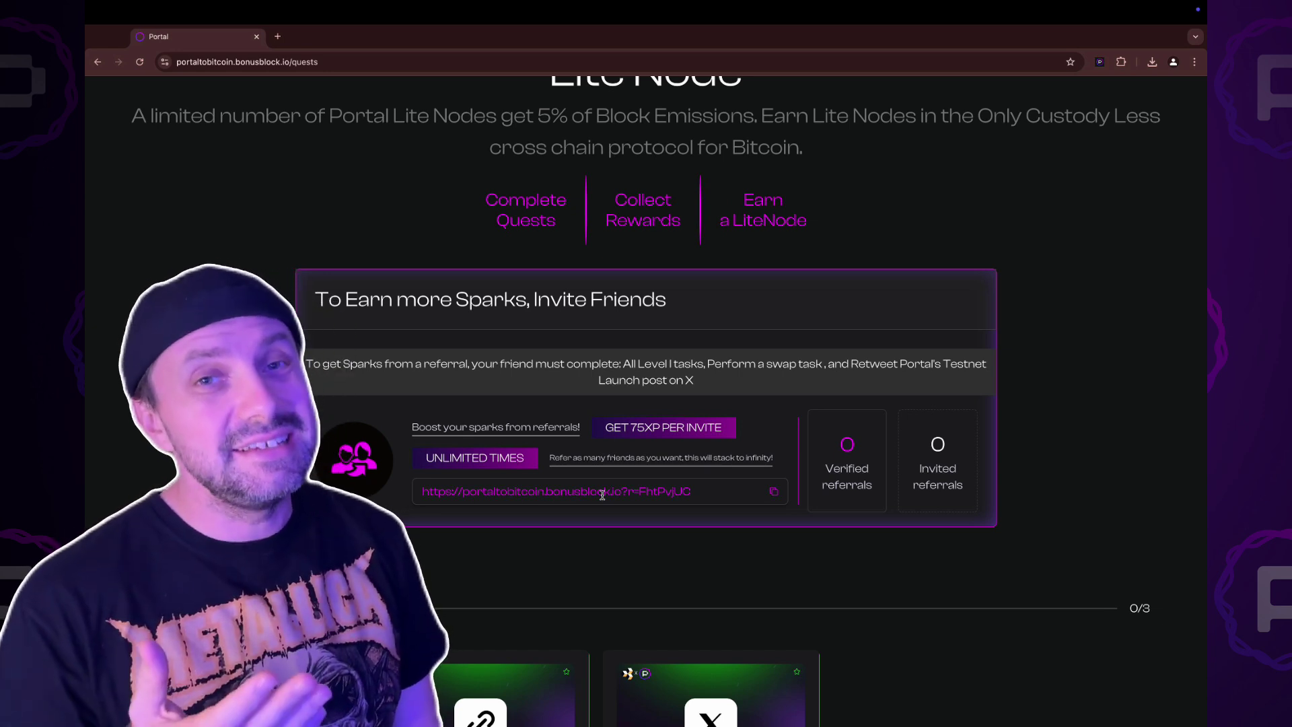
pyautogui.scroll(-3, 602, 495)
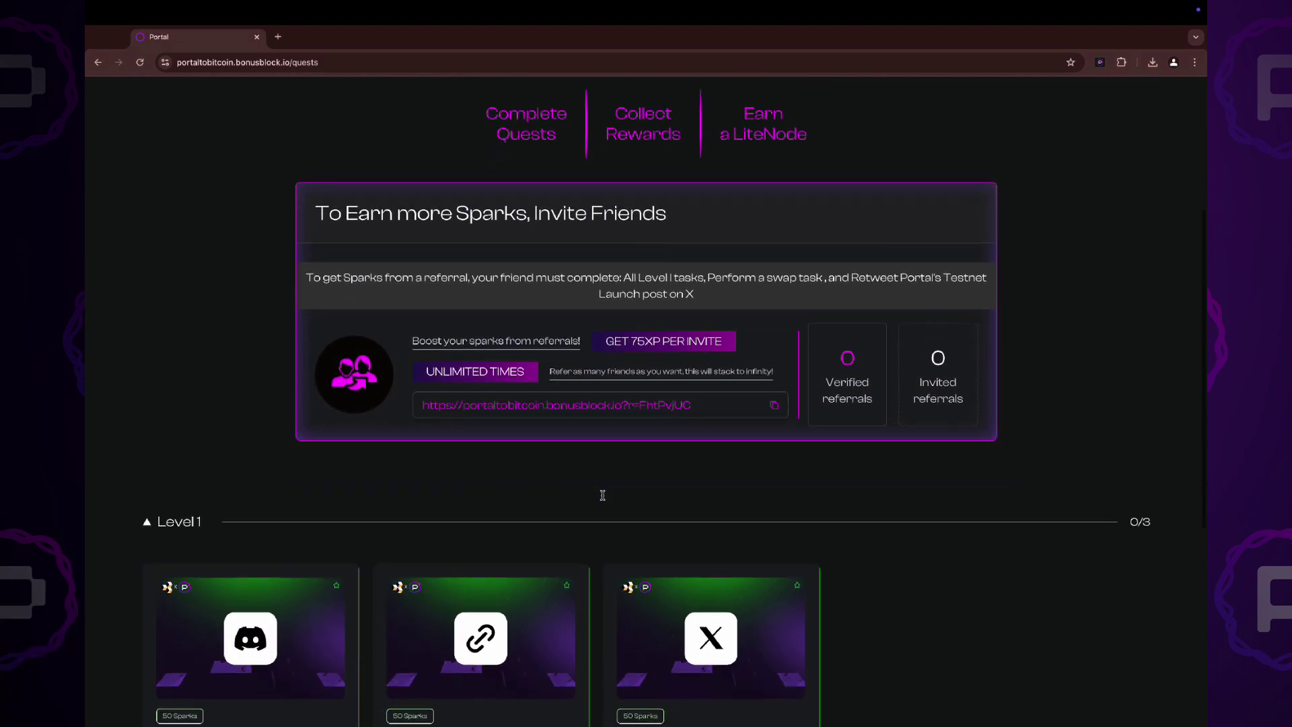
pyautogui.scroll(-3, 602, 498)
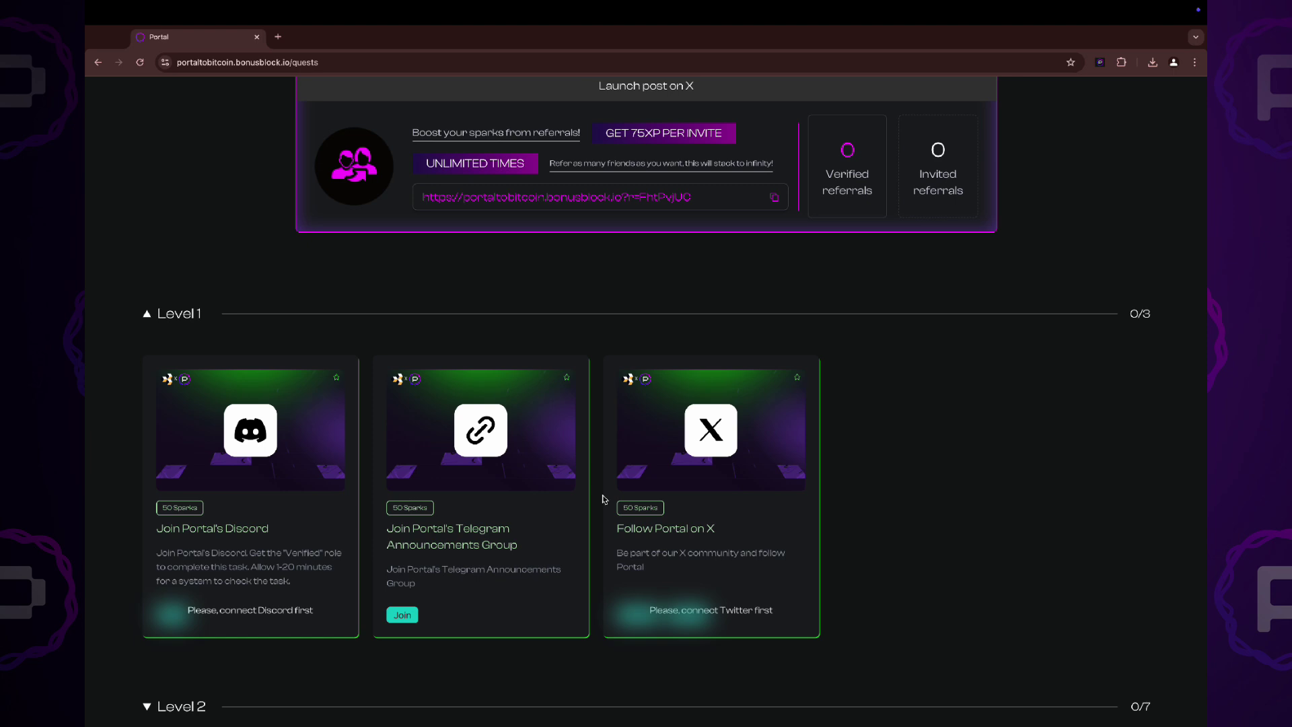
pyautogui.scroll(-3, 603, 498)
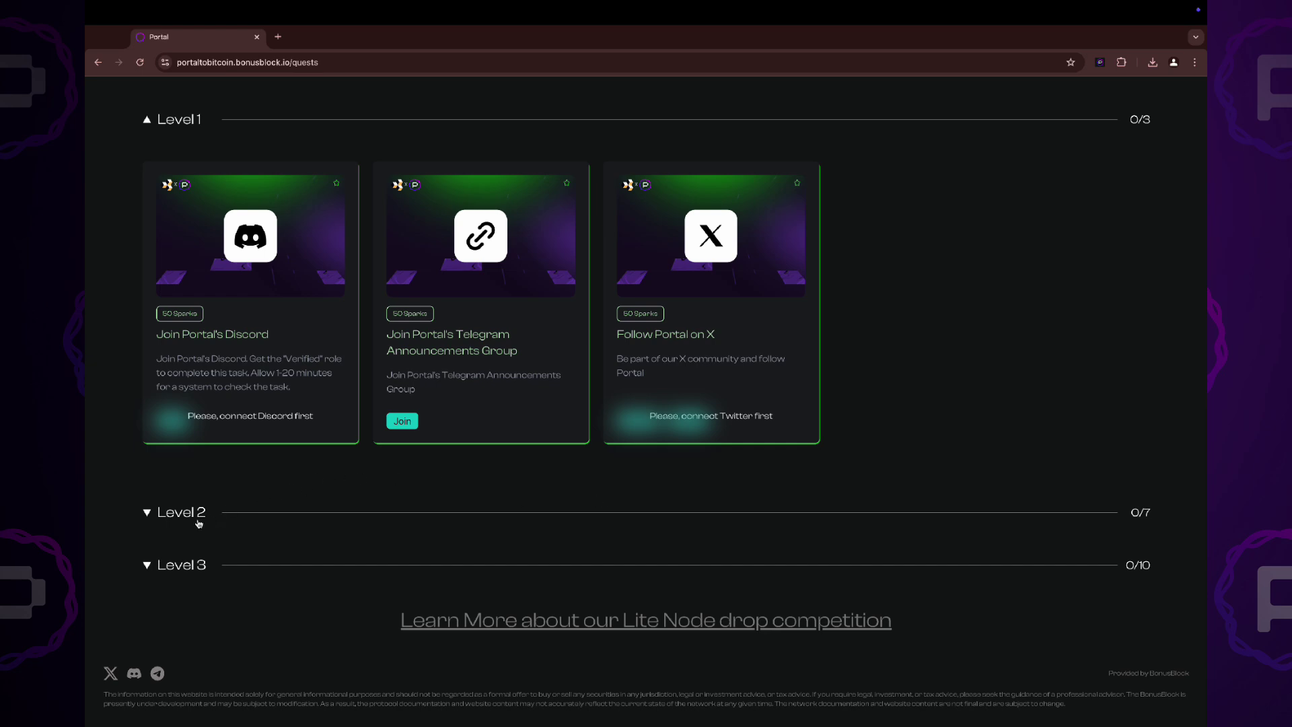
pyautogui.click(197, 518)
pyautogui.scroll(-2, 271, 520)
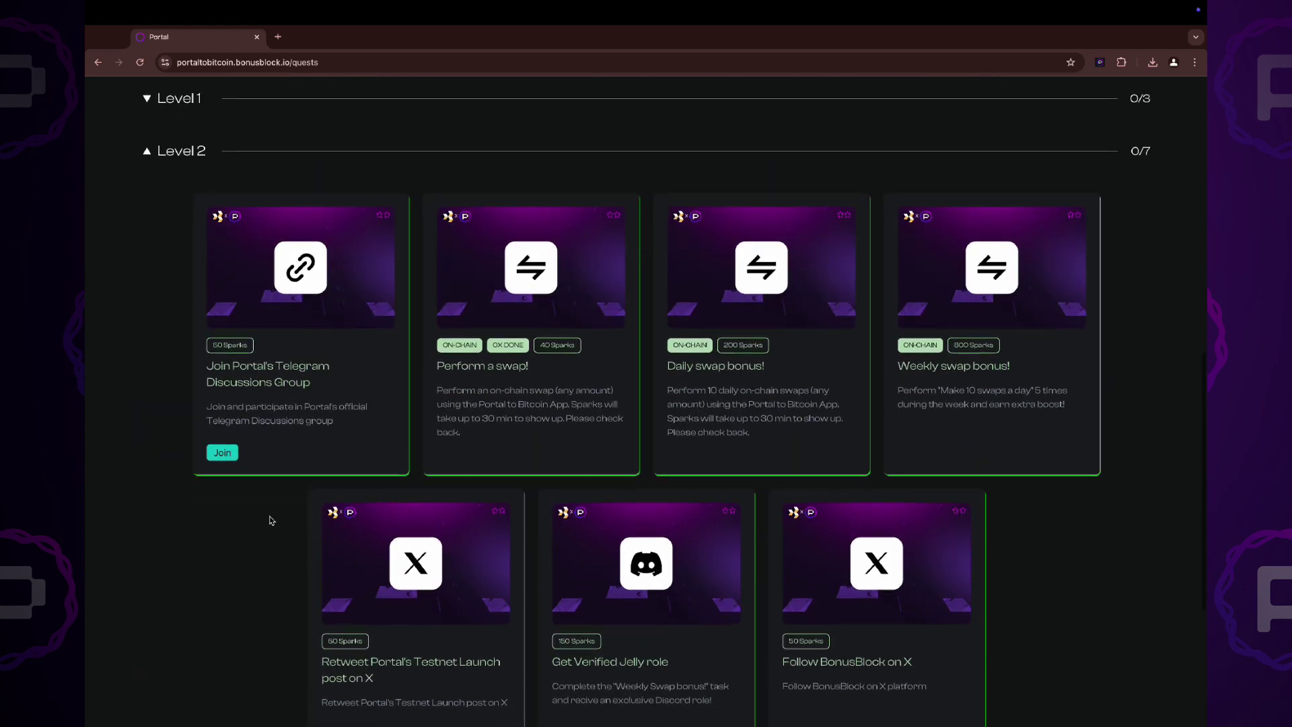
pyautogui.scroll(-1, 272, 520)
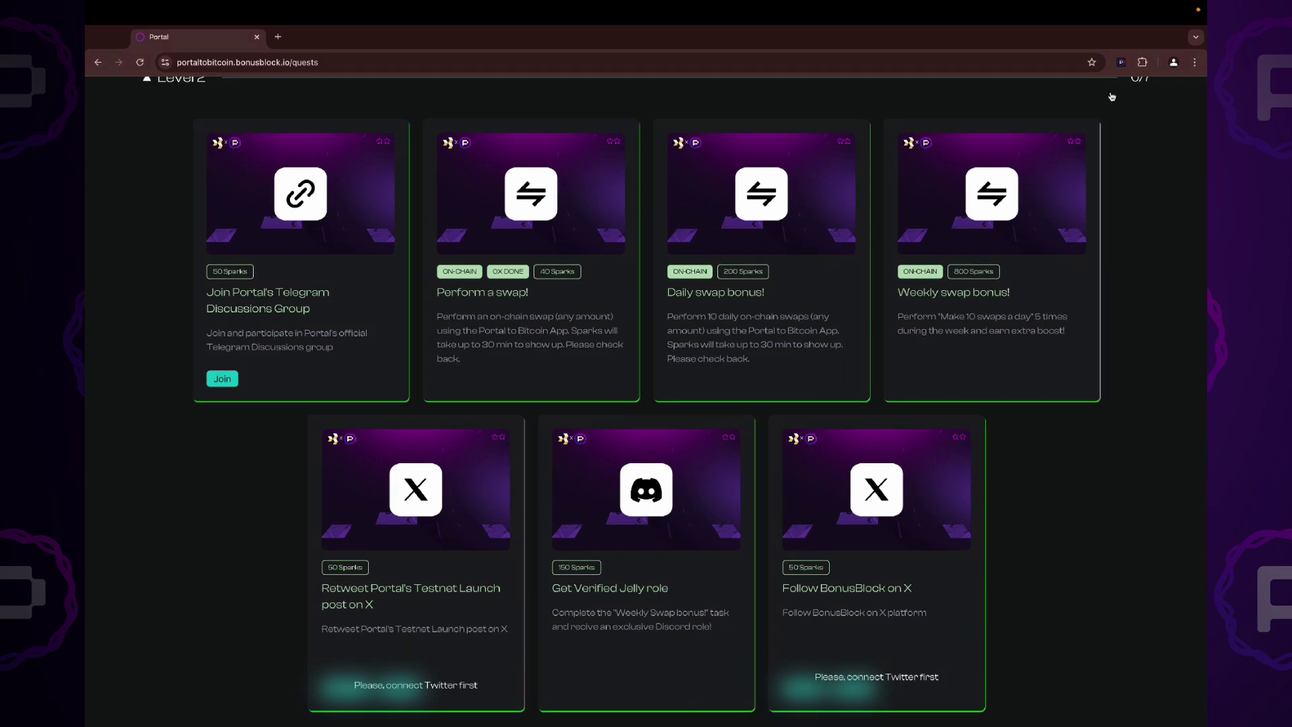
# - Swap 0.0001 BTC for ETH in the Portal Wallet's Swap tab
pyautogui.click(1121, 62)
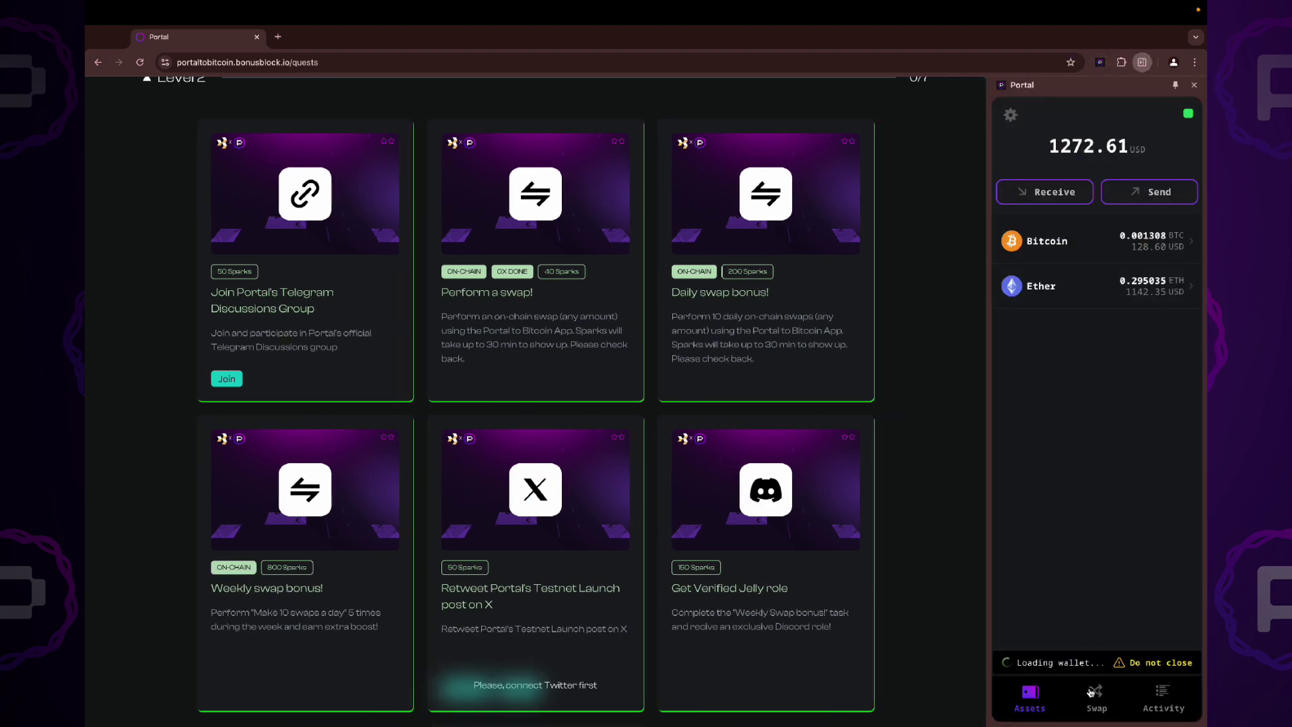
pyautogui.click(1095, 695)
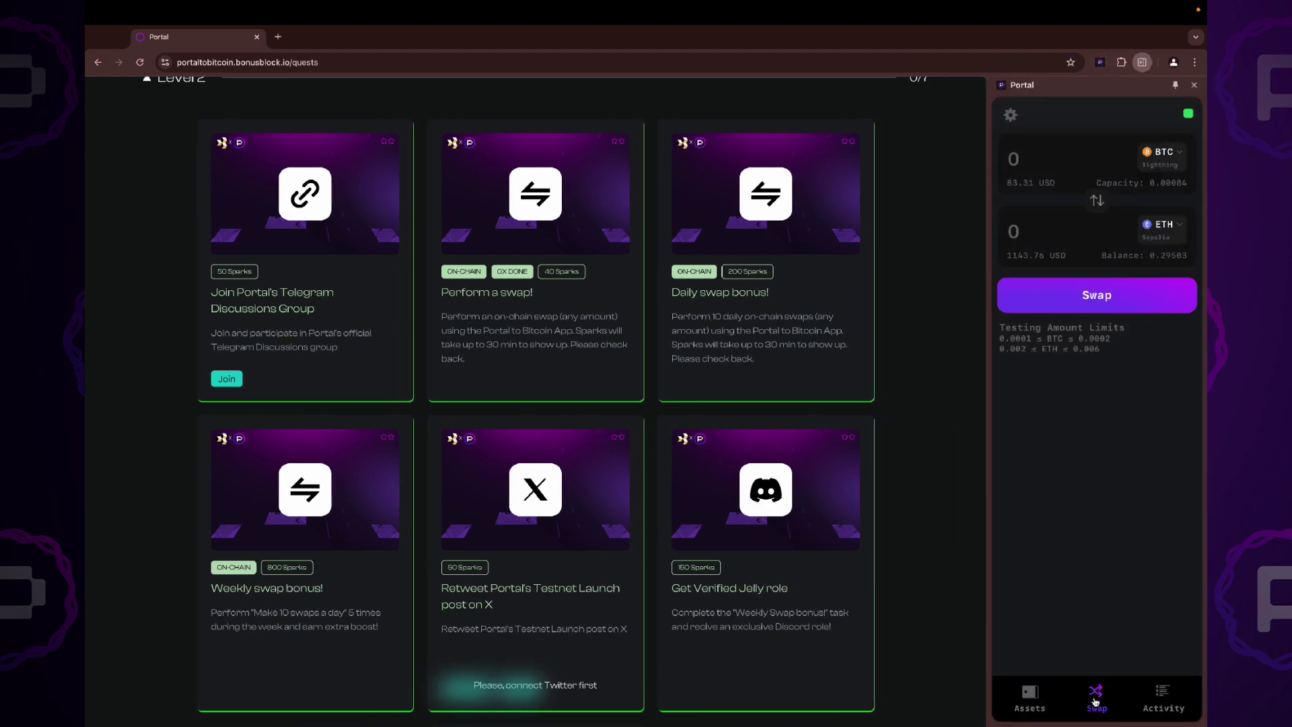
pyautogui.click(1074, 166)
pyautogui.write('0.0')
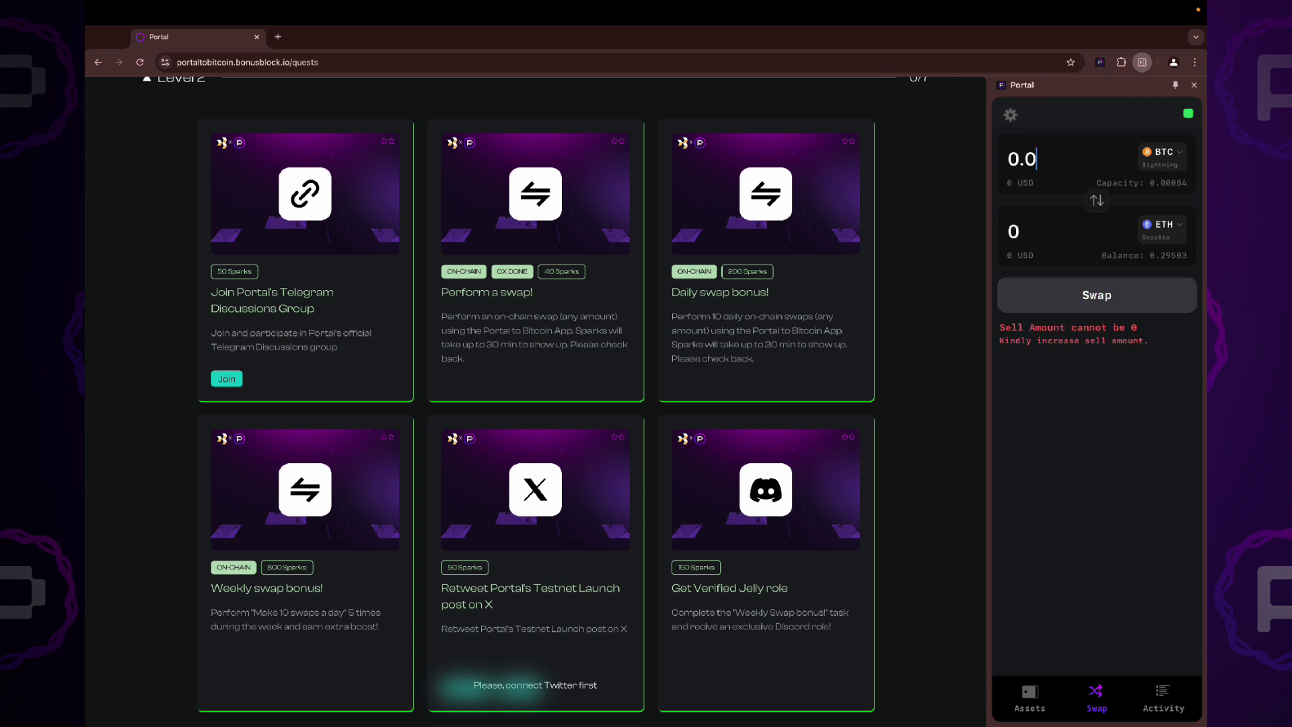
pyautogui.write('001')
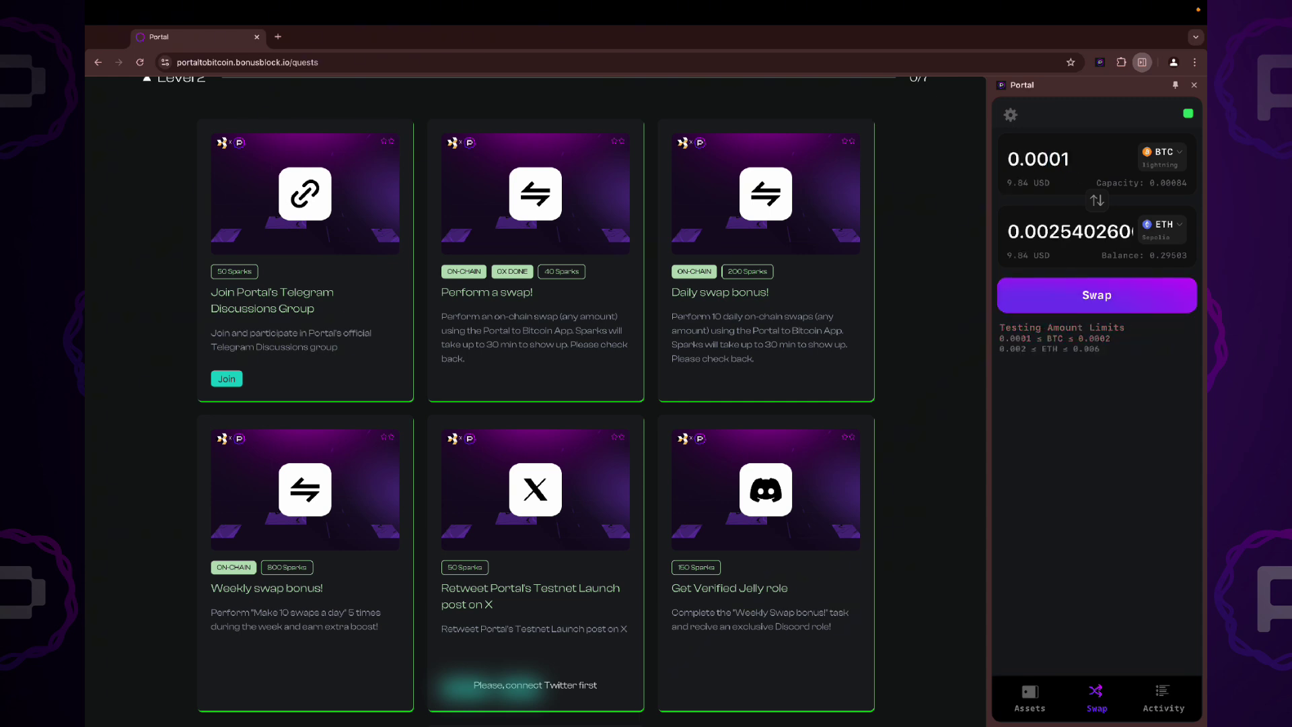
pyautogui.click(1091, 297)
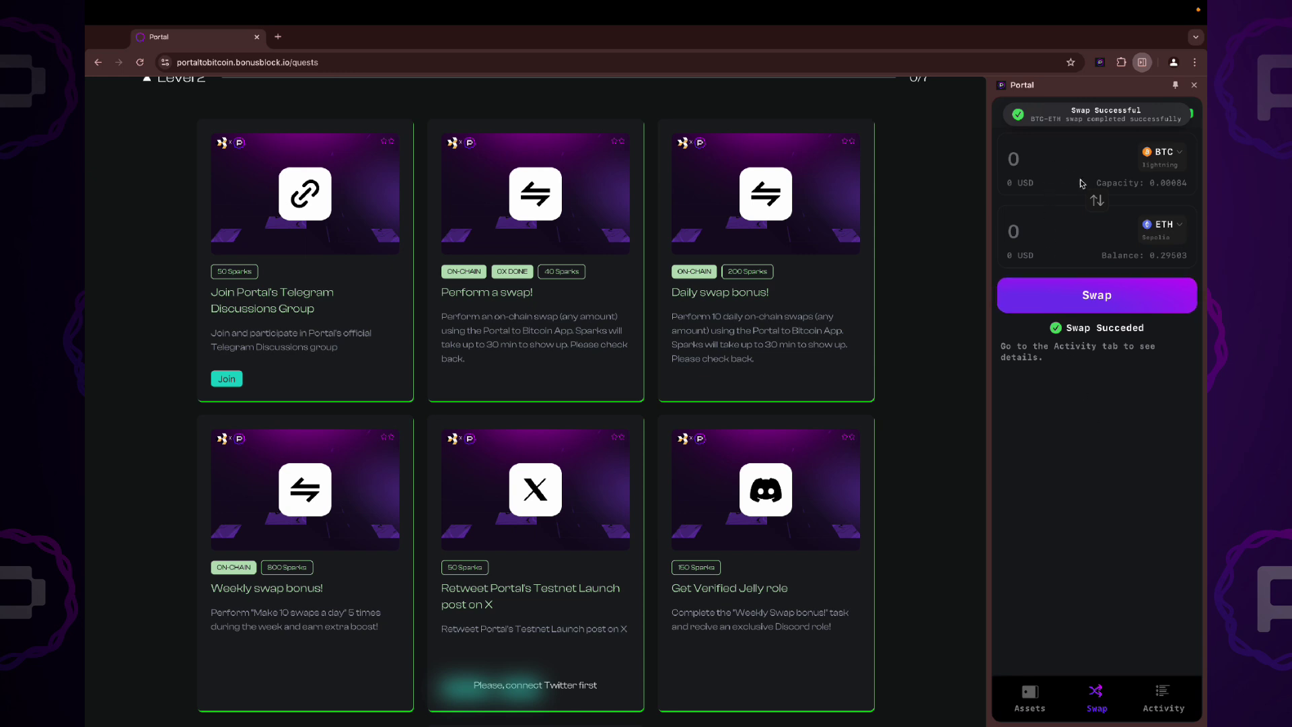
# - Reverse the pair and swap 0.002 ETH for BTC in Portal Wallet
pyautogui.click(1093, 196)
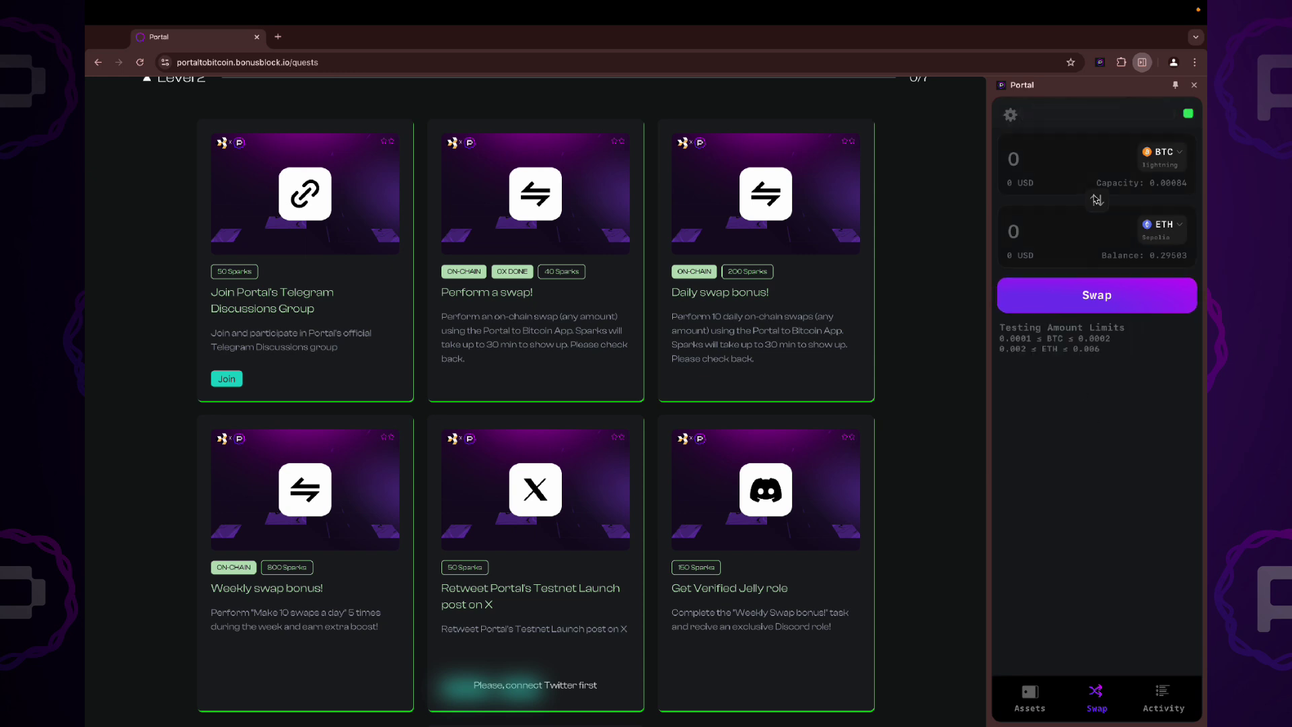
pyautogui.click(1069, 158)
pyautogui.write('0')
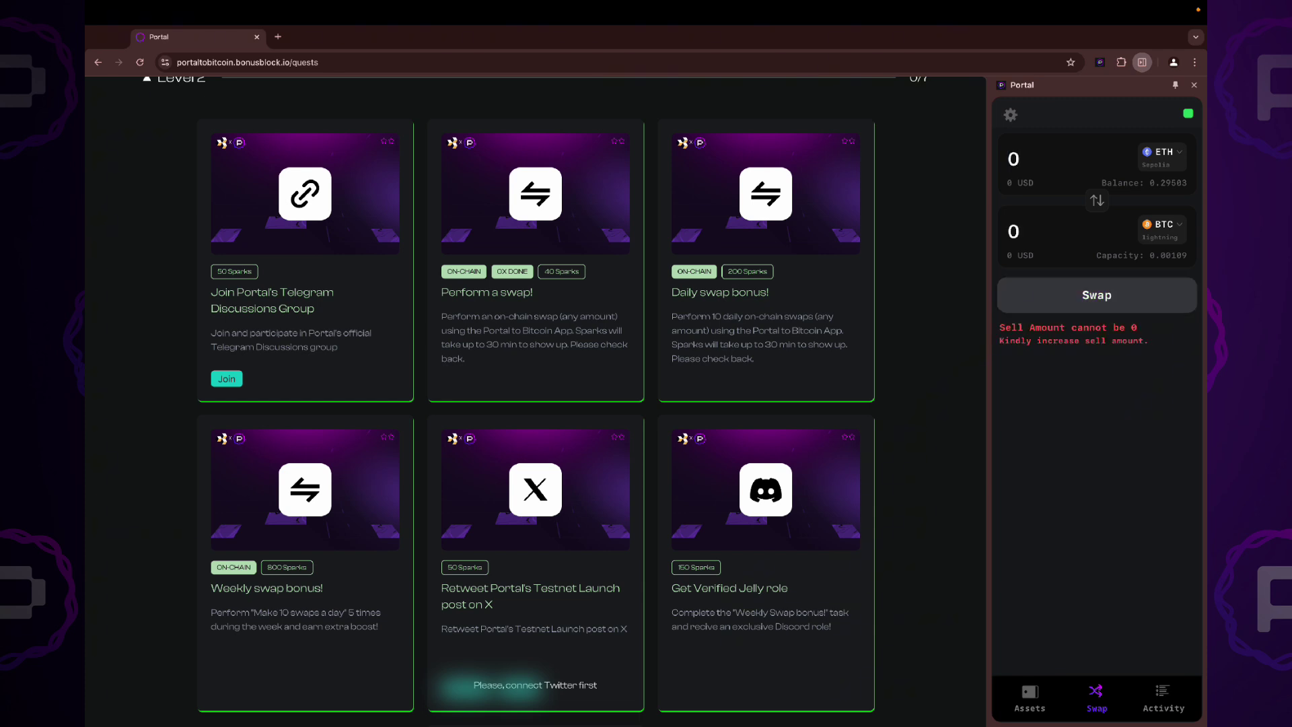
pyautogui.write('.002')
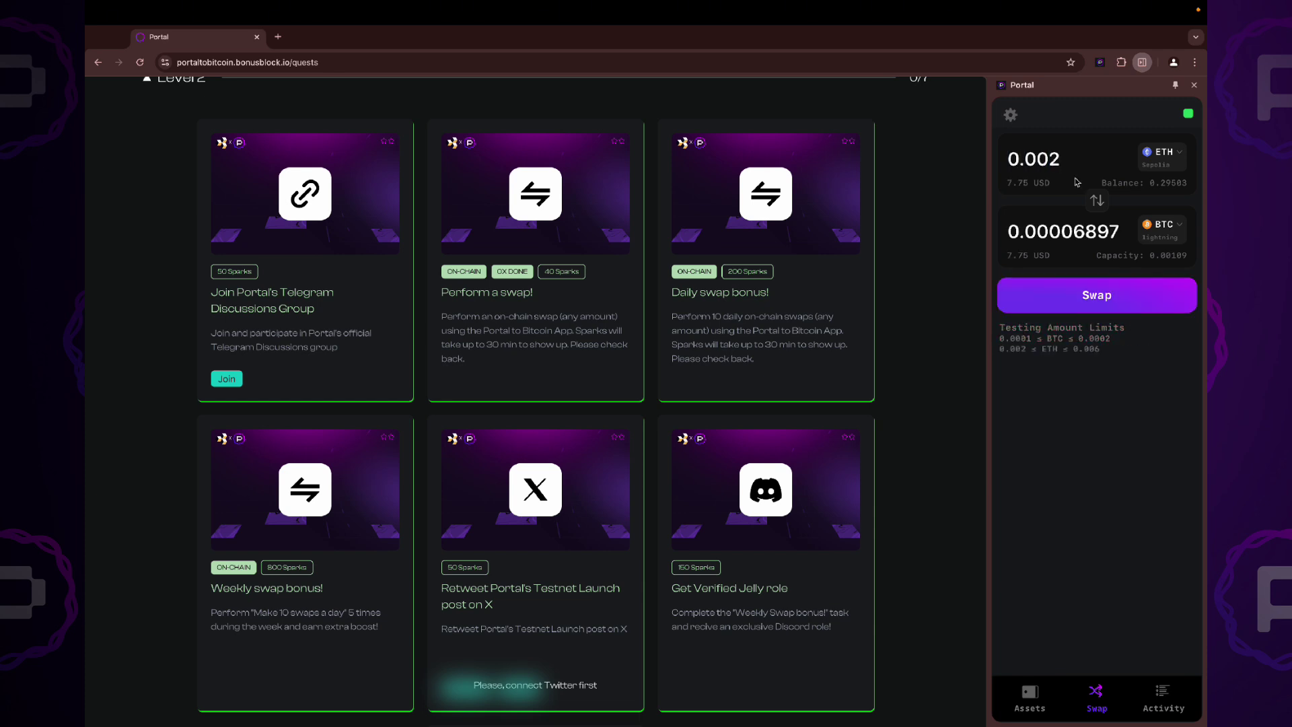
pyautogui.click(1094, 295)
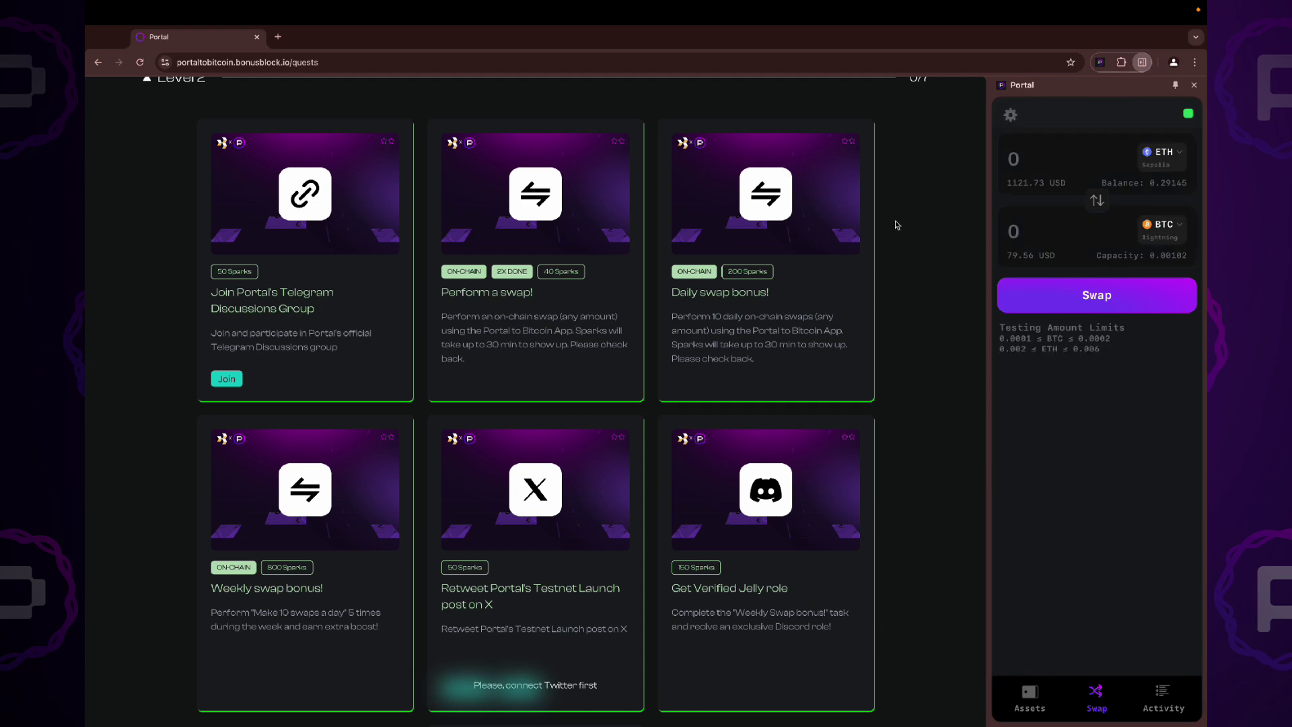
# - Check the My Rewards stats chart, then view the Leaderboard with 80 Sparks and rank #1011
pyautogui.scroll(10, 894, 225)
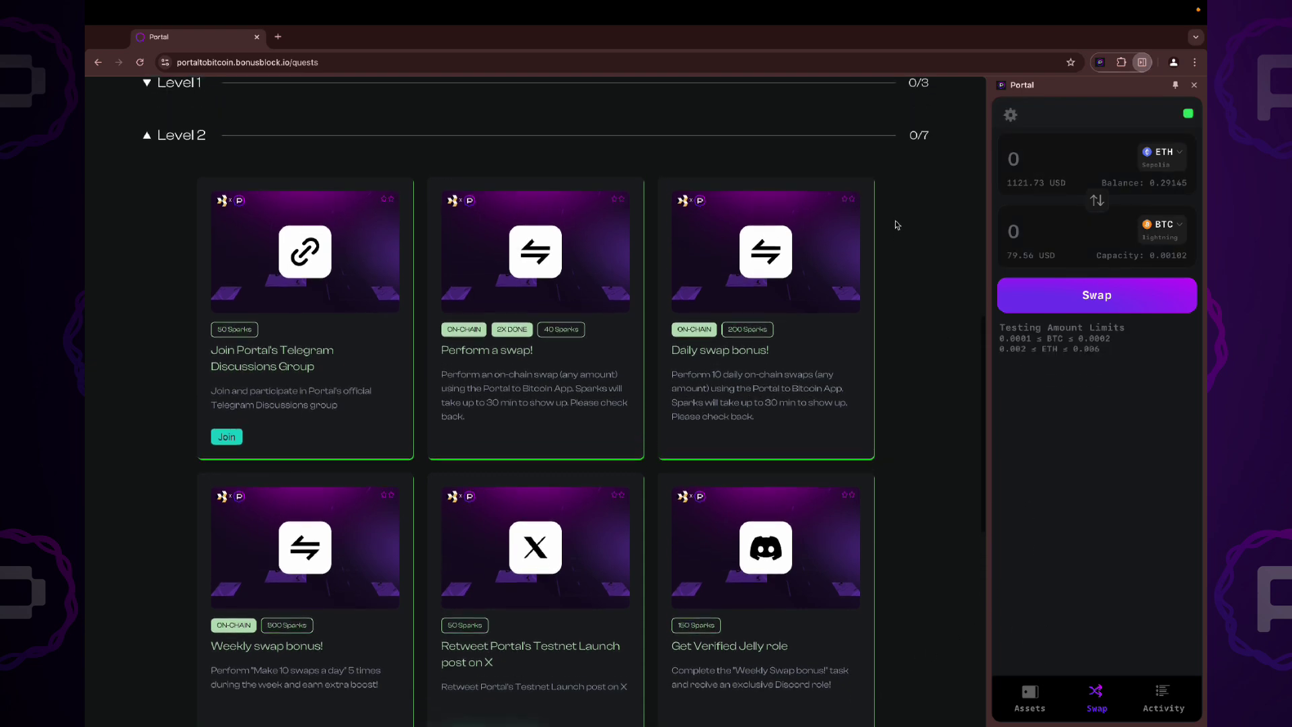
pyautogui.scroll(2, 894, 225)
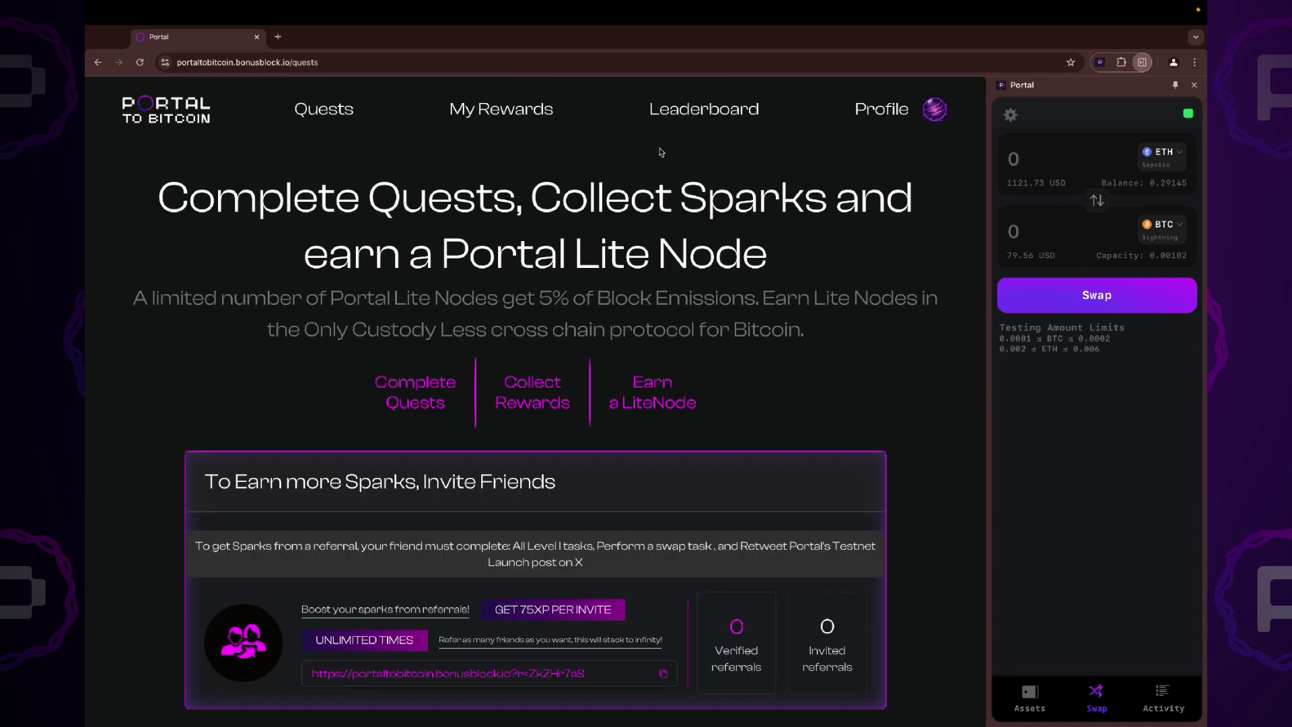
pyautogui.click(522, 114)
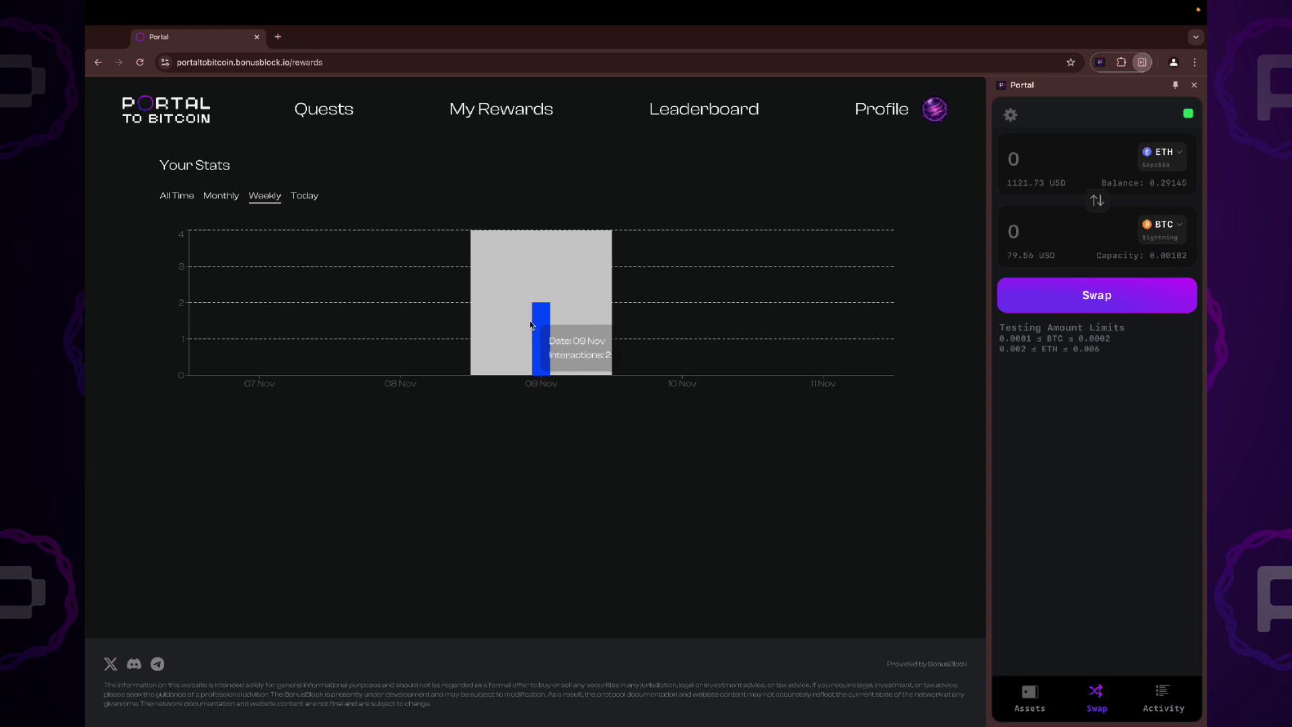
pyautogui.click(720, 108)
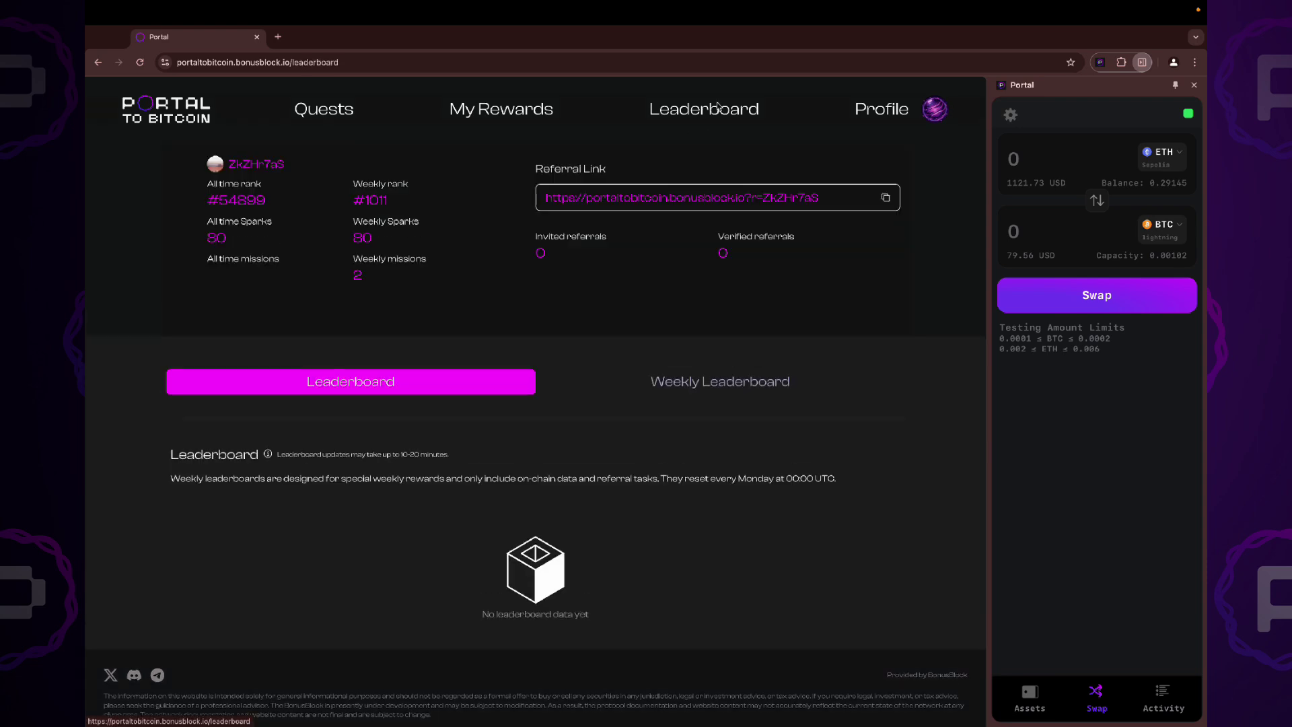